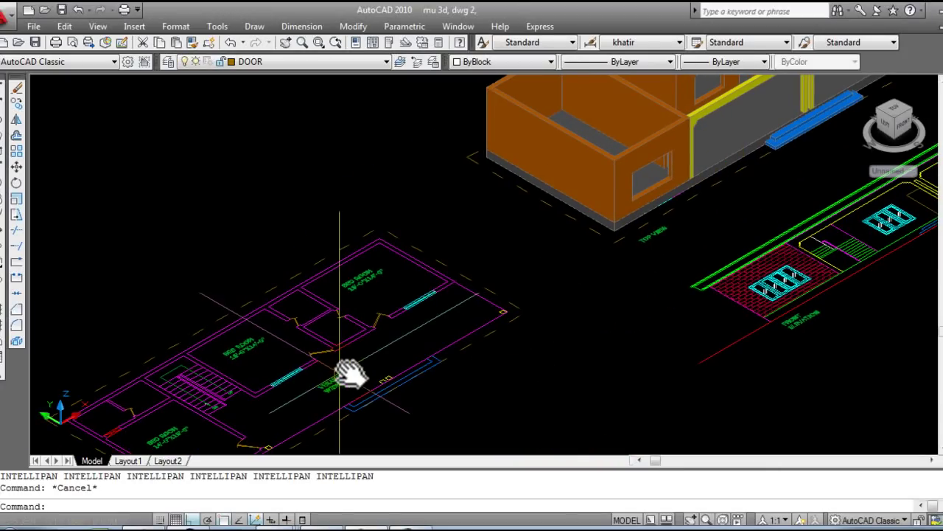
Step: Pan the ground-floor plan into close view and cancel the 2D wireframe shading prompt
middle_drag(363, 378, 453, 302)
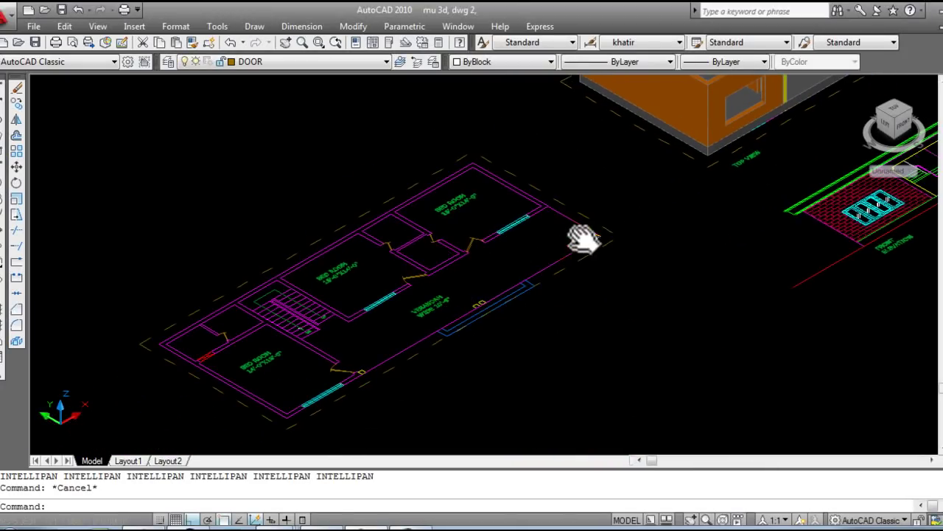
middle_drag(579, 238, 423, 361)
middle_drag(505, 273, 474, 299)
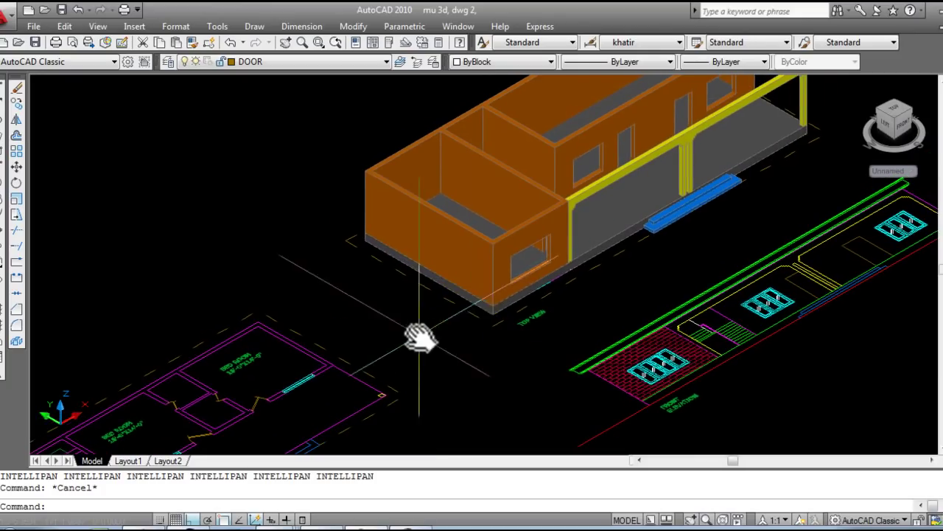
middle_drag(402, 337, 479, 302)
middle_drag(452, 337, 499, 312)
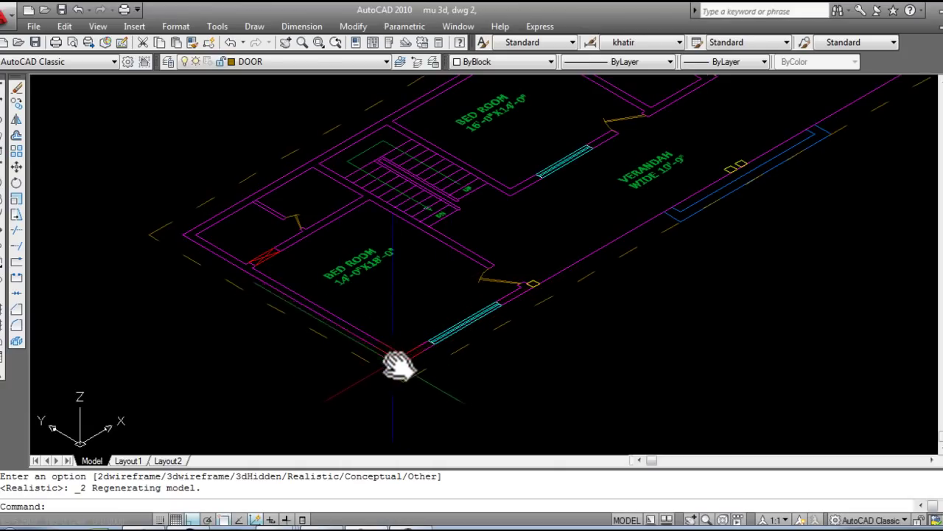
middle_drag(400, 217, 336, 232)
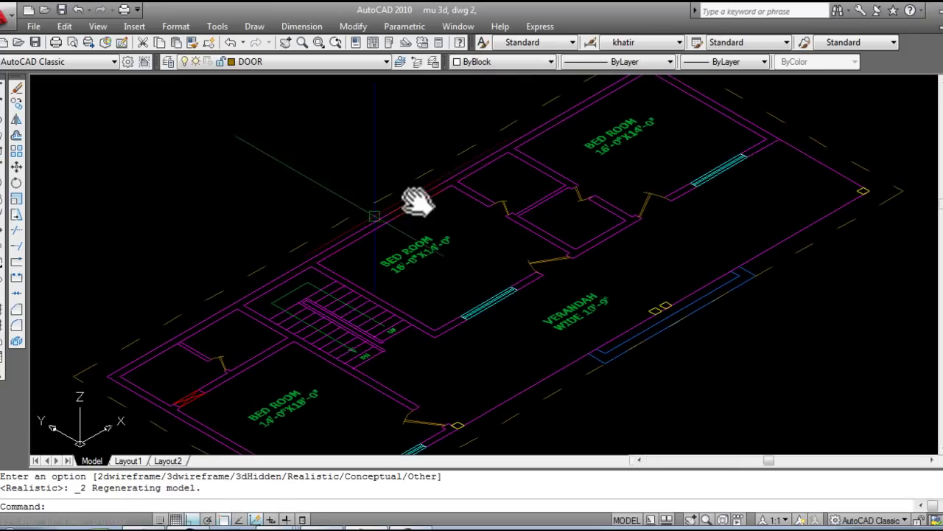
middle_drag(537, 343, 537, 285)
middle_drag(317, 383, 398, 365)
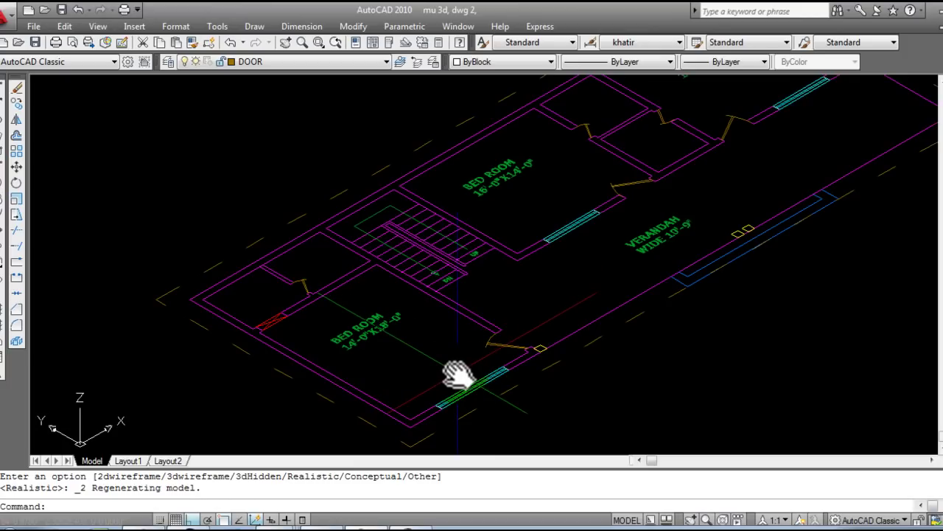
key(Escape)
key(Escape)
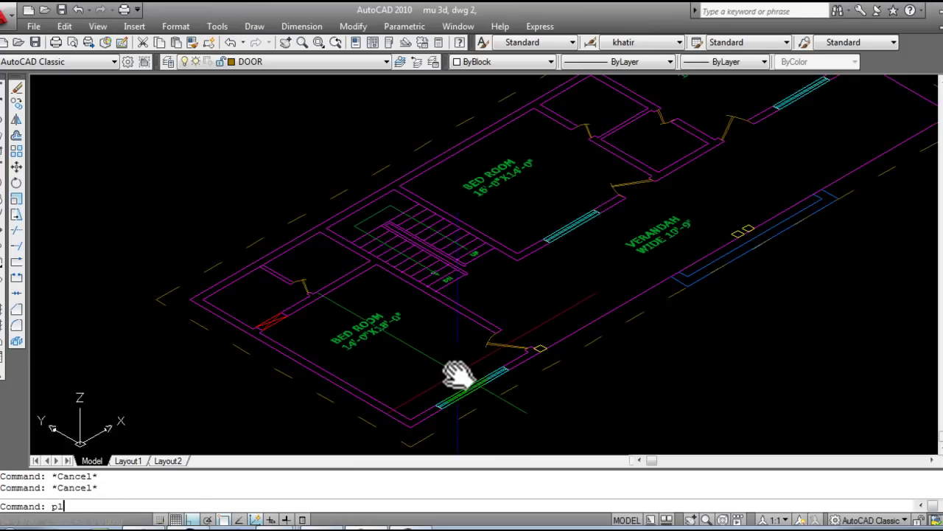
Step: Start a polyline at the bottom wall corner, with Ortho off, through the left and top outer corners
key(Return)
click(410, 428)
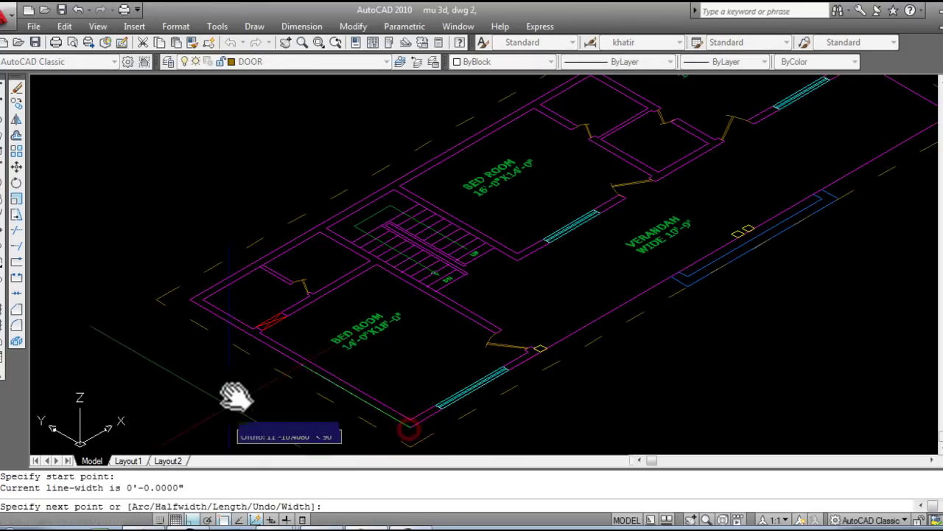
key(F8)
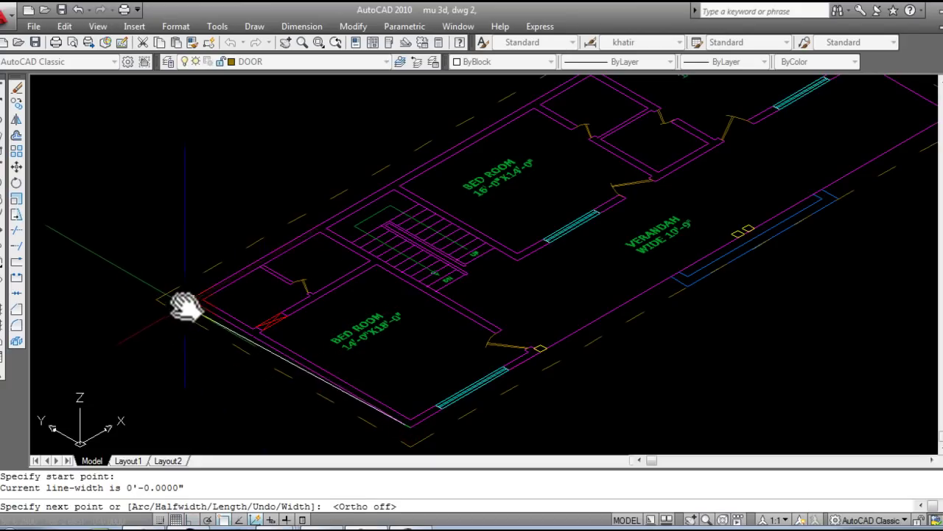
click(188, 299)
mouse_move(431, 225)
middle_down()
mouse_move(242, 369)
mouse_move(285, 386)
middle_up()
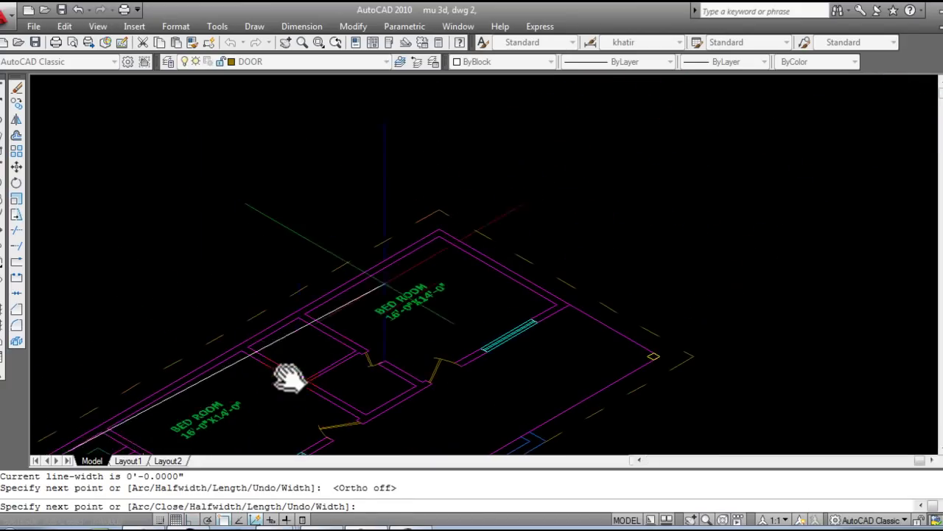
middle_drag(428, 253, 446, 231)
click(442, 229)
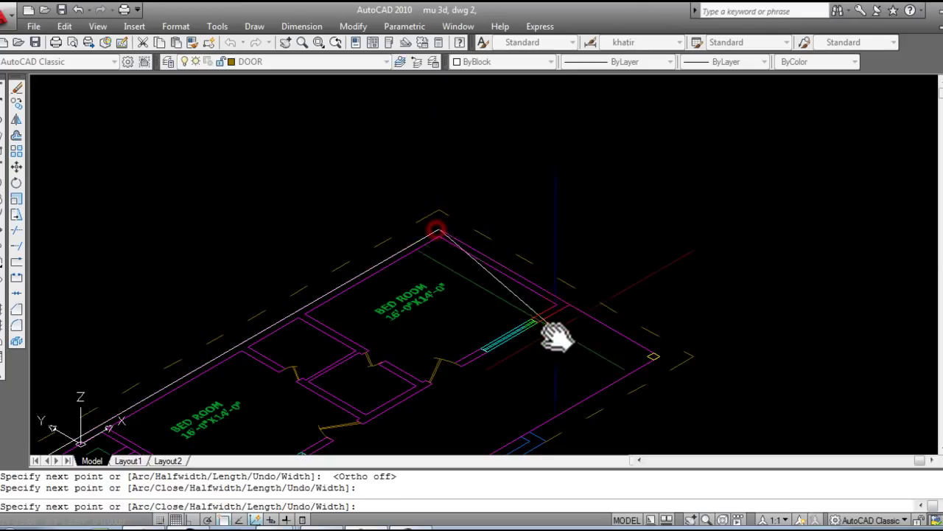
scroll(558, 337, up, 1)
scroll(564, 316, up, 3)
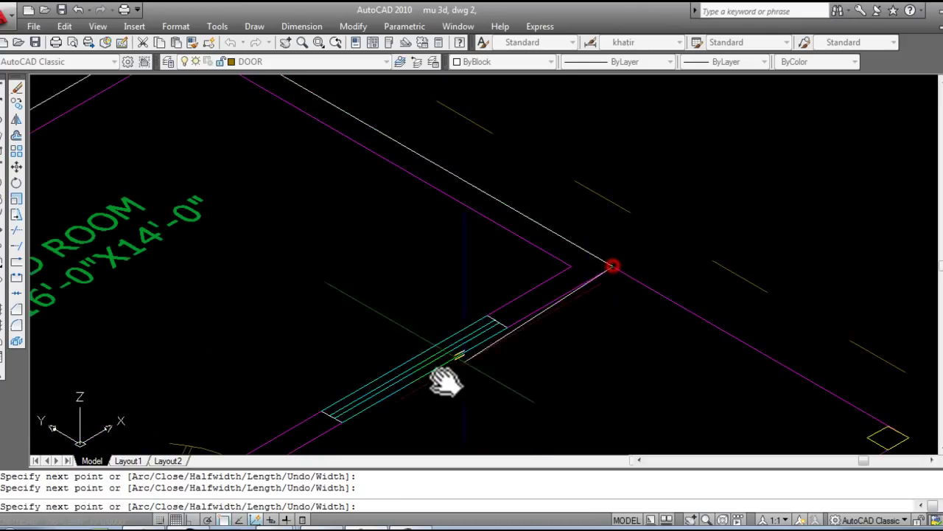
scroll(447, 379, down, 3)
mouse_move(400, 379)
middle_down()
mouse_move(511, 254)
mouse_move(659, 200)
middle_up()
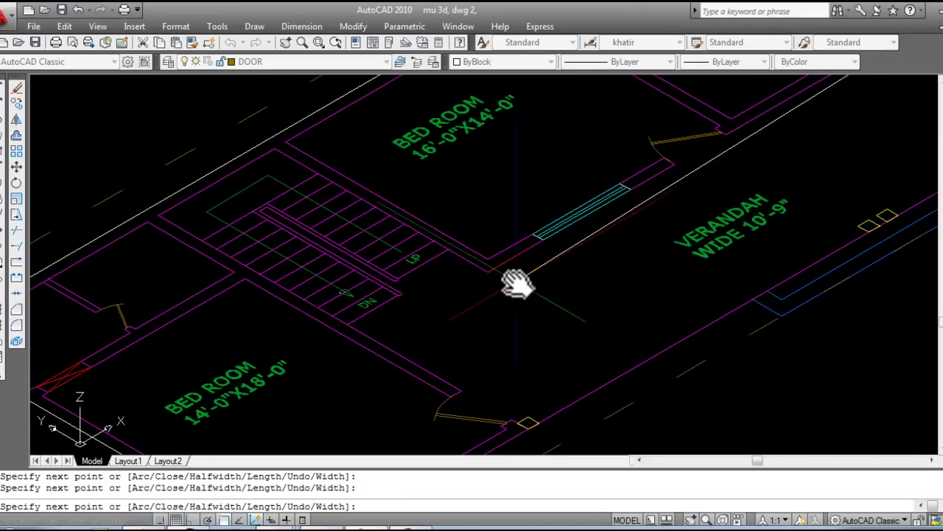
Step: Continue the polyline past the bedroom and both stair corners to the bottom outer corner, then end it
click(487, 274)
click(275, 149)
click(158, 216)
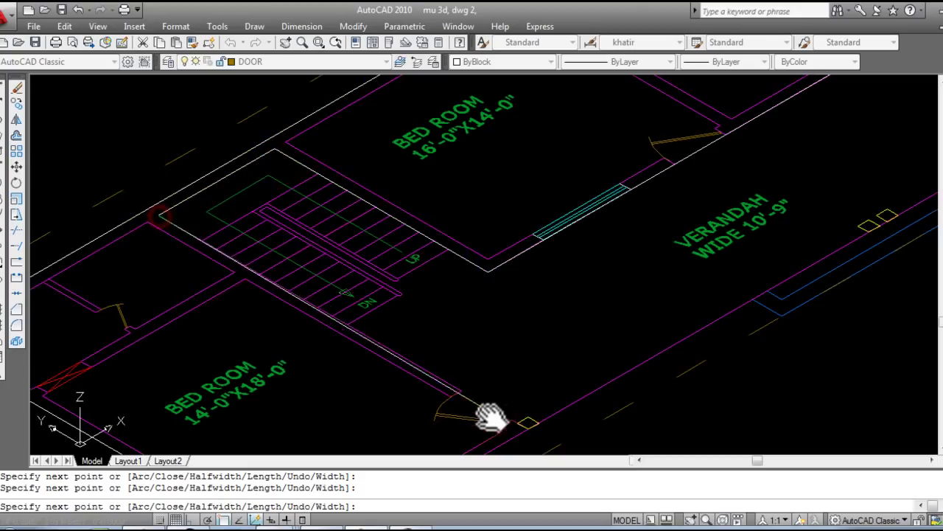
middle_drag(491, 416, 506, 344)
scroll(537, 354, up, 3)
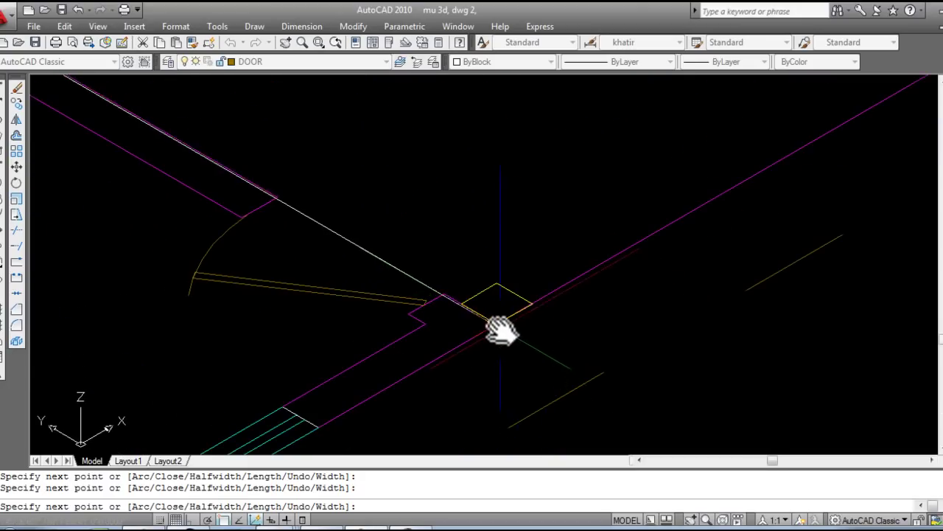
mouse_move(500, 329)
middle_down()
mouse_move(516, 269)
mouse_move(579, 305)
mouse_move(516, 288)
mouse_move(469, 333)
middle_up()
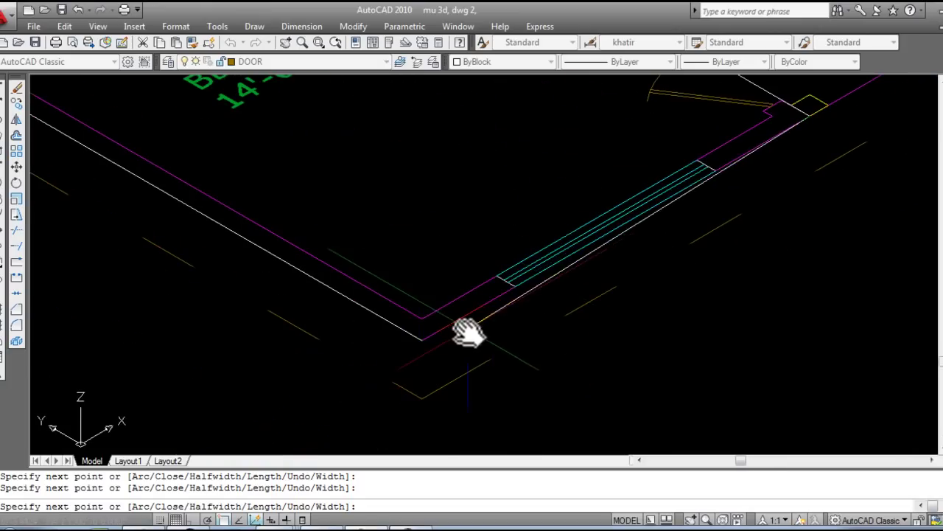
click(422, 339)
right_click(493, 207)
scroll(417, 205, down, 2)
scroll(431, 269, down, 2)
scroll(459, 238, down, 2)
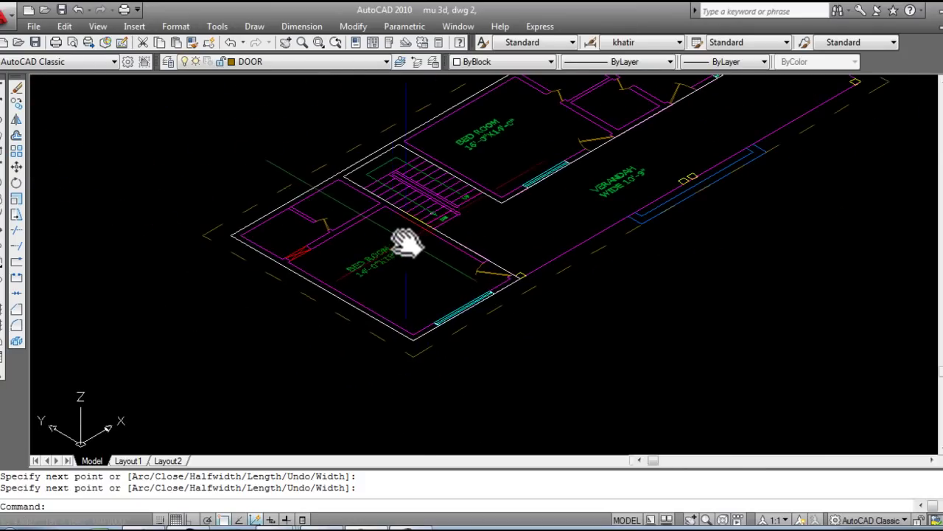
scroll(408, 243, up, 3)
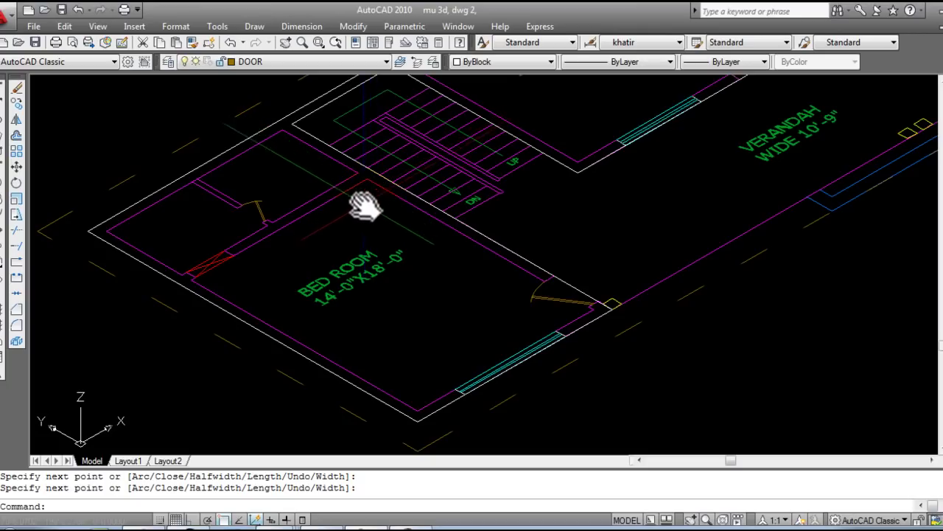
middle_drag(393, 246, 386, 249)
Step: Draw rectangles from the stair wall to the bedroom's bottom corner and across the small left room
key(Escape)
key(Escape)
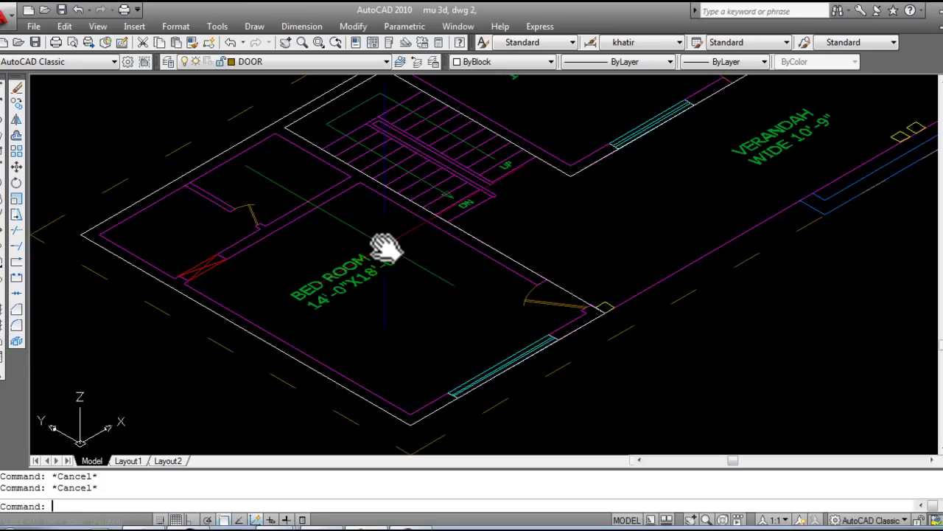
text(rec)
key(Return)
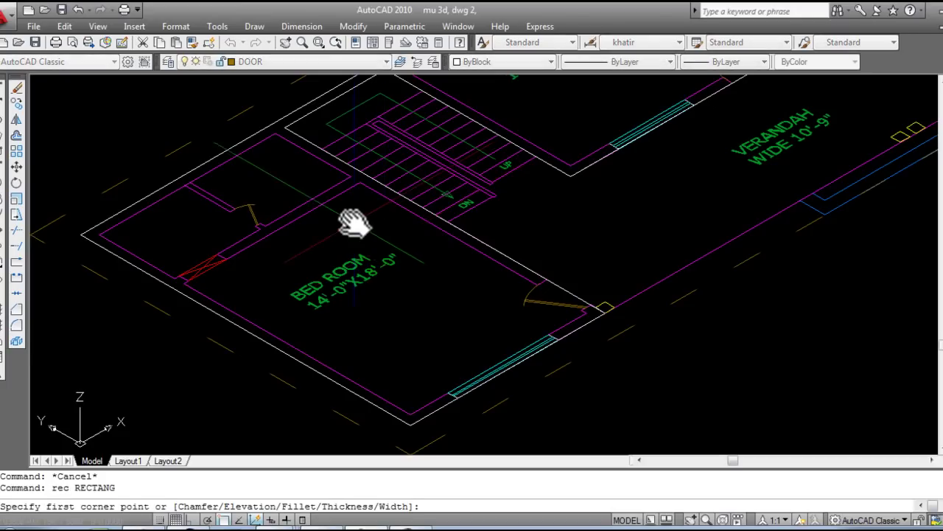
click(361, 185)
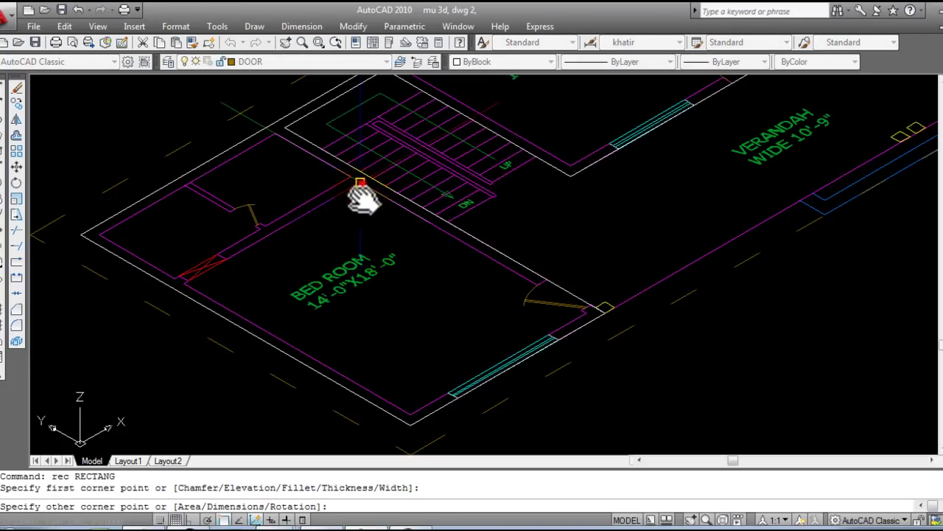
click(411, 418)
key(Return)
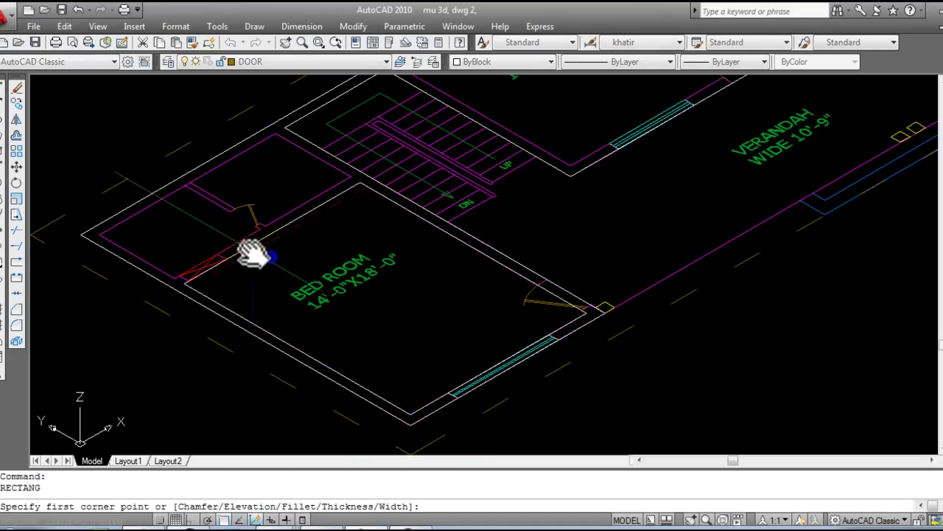
click(103, 239)
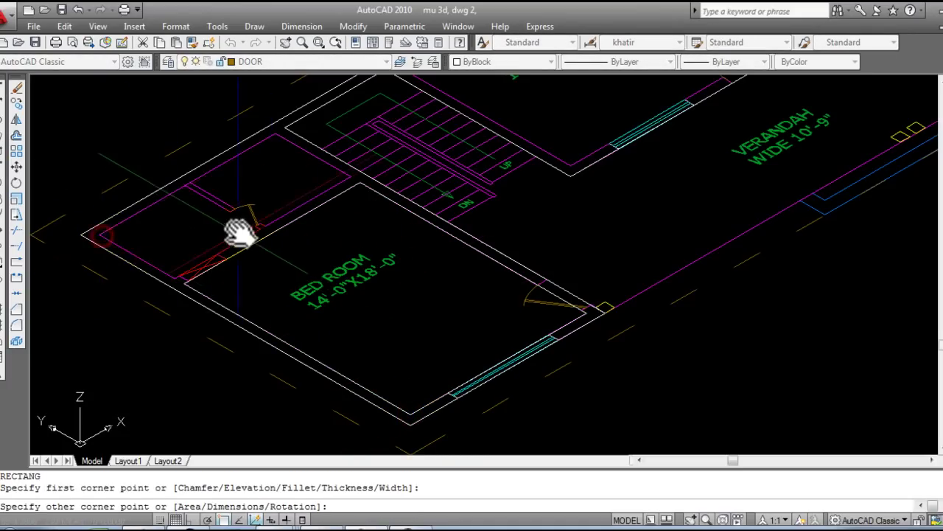
scroll(280, 236, up, 5)
click(328, 239)
scroll(472, 247, down, 3)
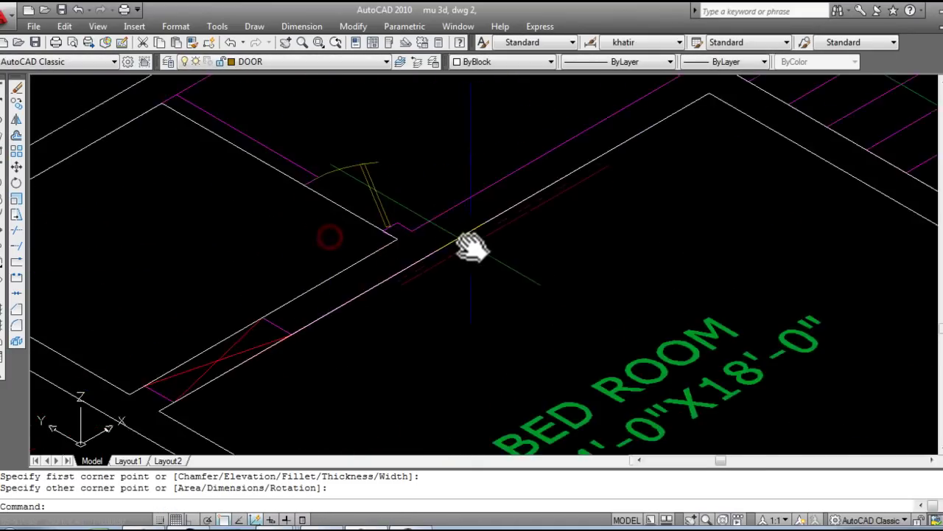
Step: Add rectangles ending at the stair corner and at the upper bedroom wall
key(Return)
click(416, 236)
middle_drag(481, 126, 443, 362)
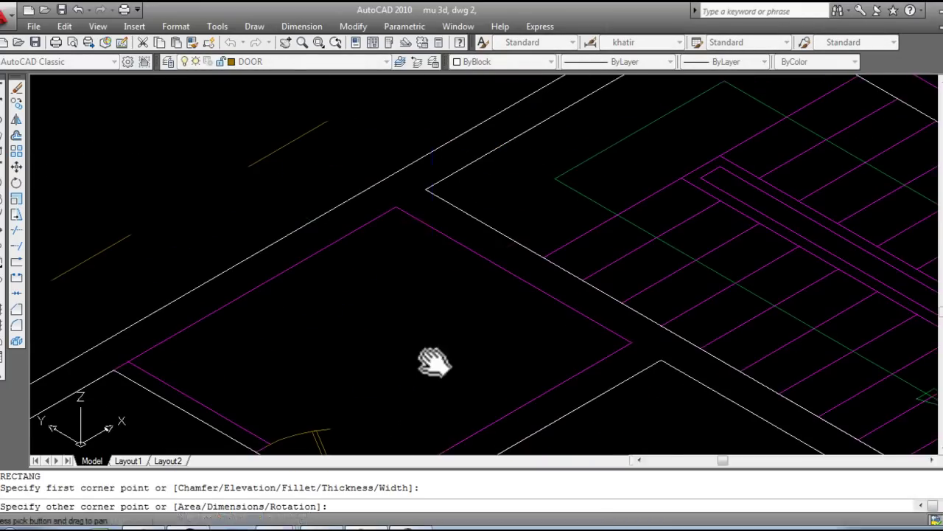
click(398, 209)
key(Return)
scroll(457, 299, down, 3)
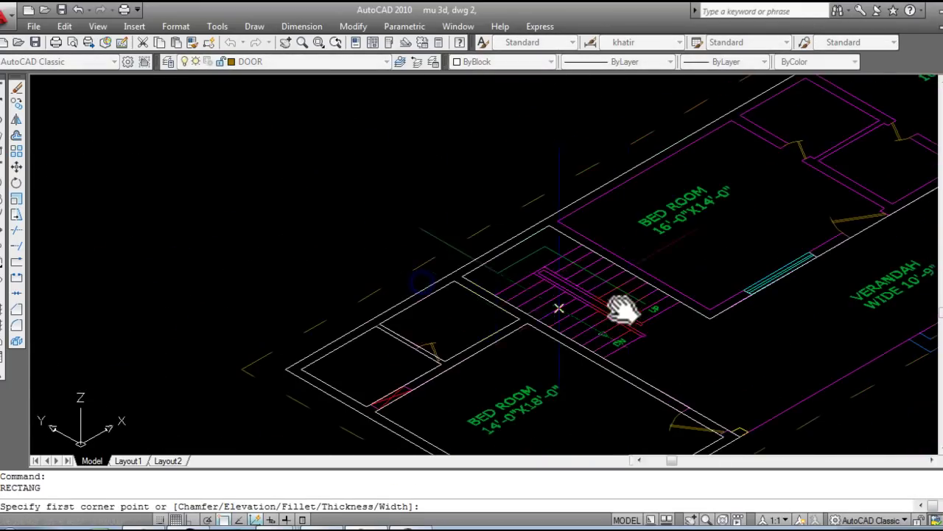
click(383, 271)
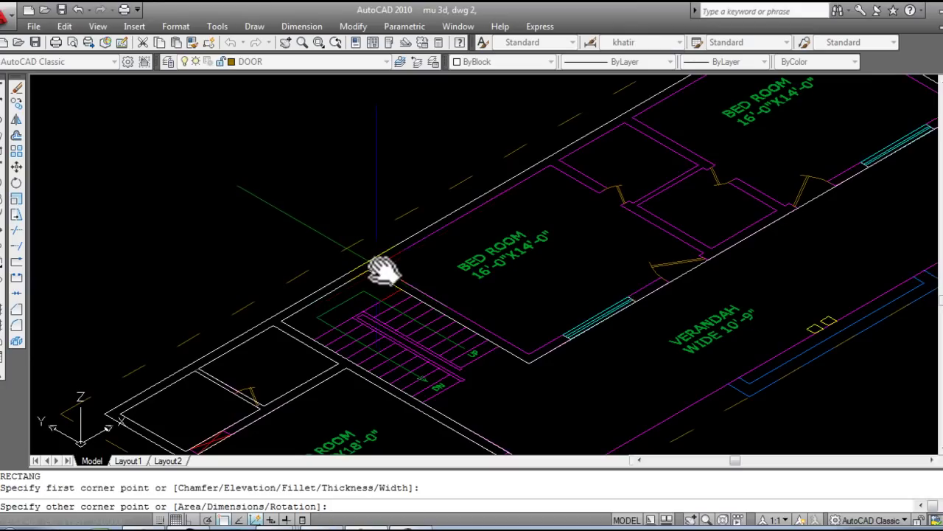
middle_drag(632, 289, 583, 324)
scroll(583, 325, up, 2)
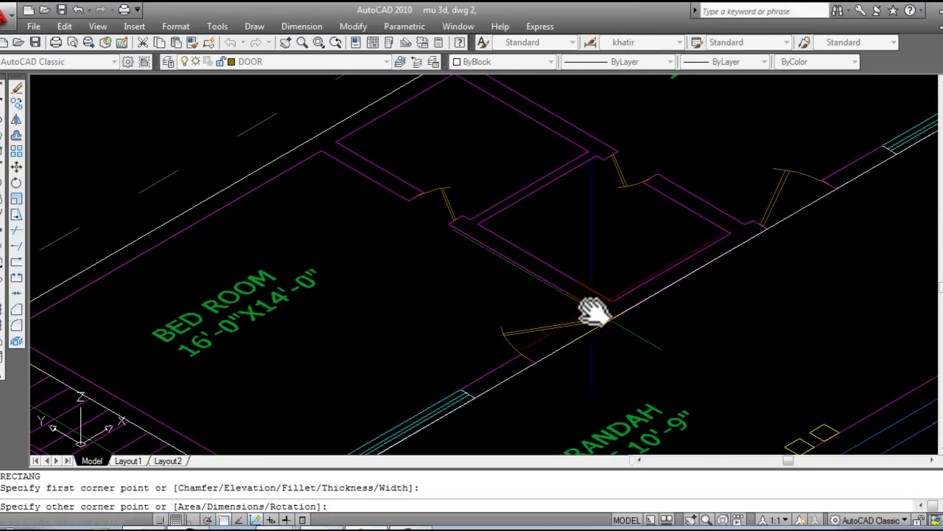
click(597, 309)
Step: Draw rectangles for the small room and the adjoining room corner
key(Return)
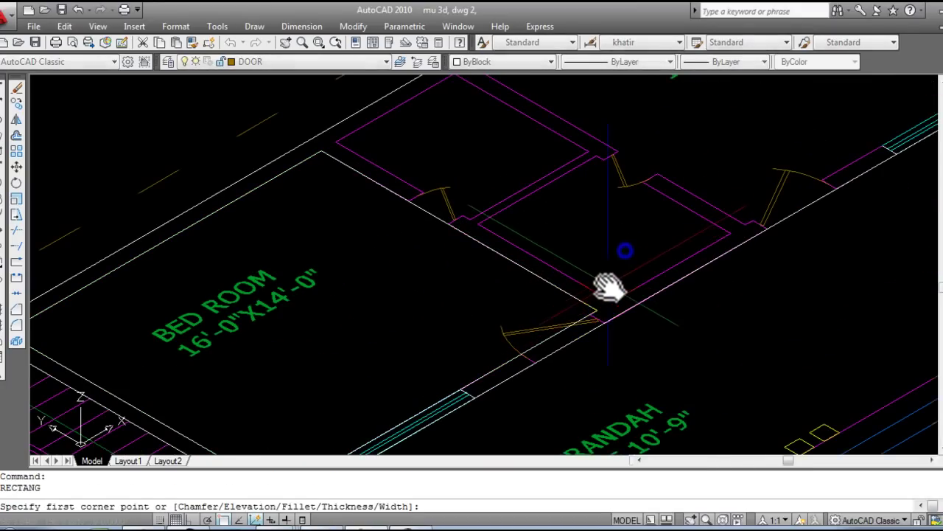
click(614, 299)
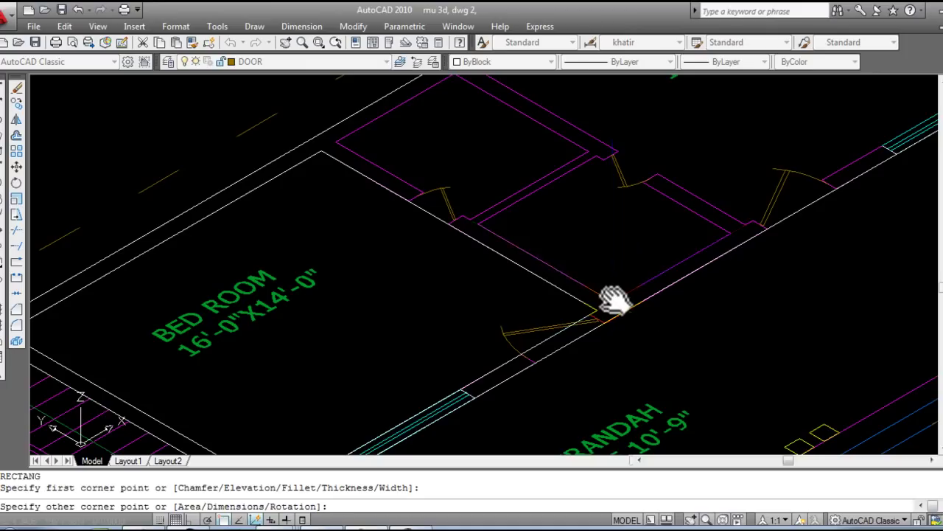
click(597, 154)
key(Return)
click(586, 153)
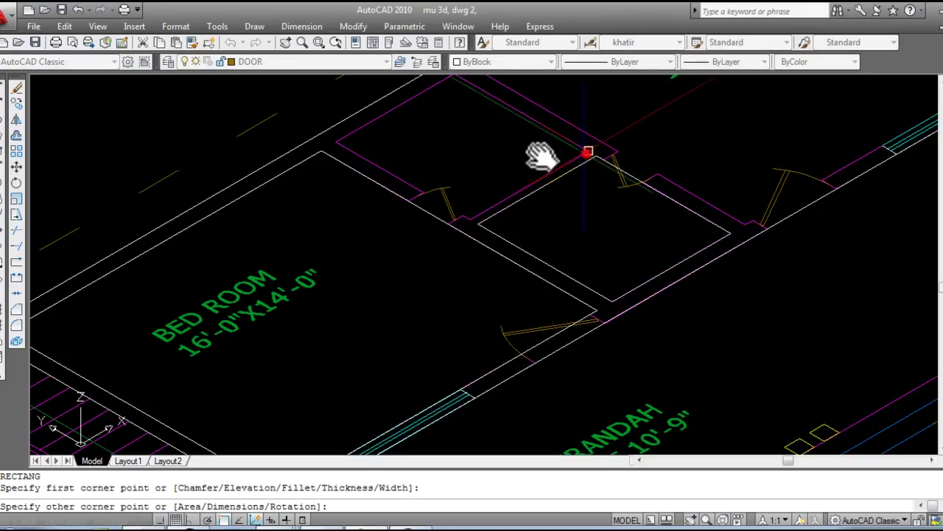
click(336, 143)
Step: Draw a rectangle across the 16'-0"X14'-0" bedroom to its far corner beside the verandah
mouse_move(502, 131)
middle_down()
mouse_move(432, 305)
mouse_move(398, 236)
middle_up()
key(Return)
click(398, 236)
middle_drag(747, 238, 494, 343)
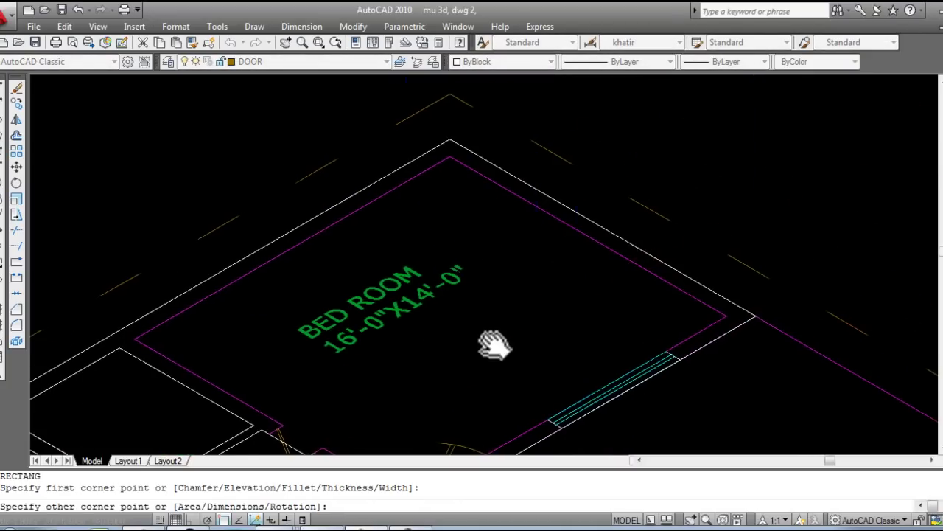
click(729, 318)
scroll(535, 329, down, 3)
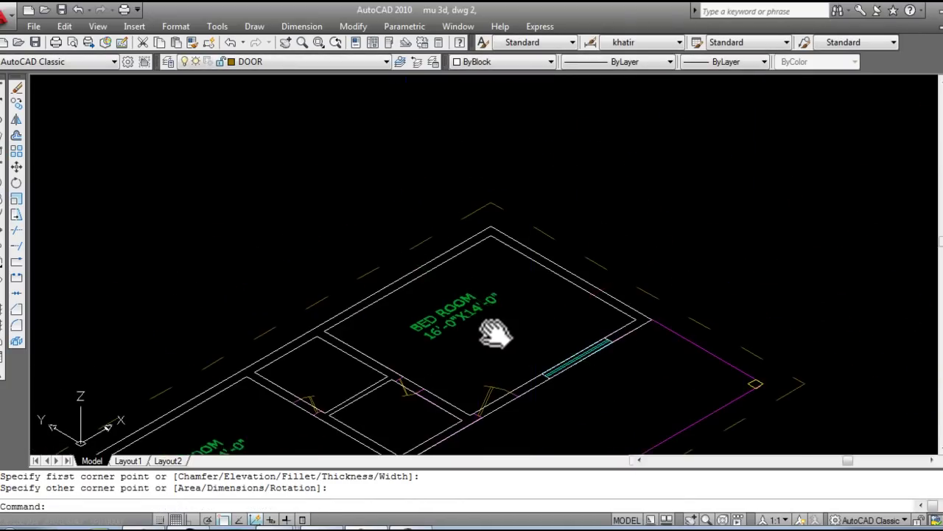
middle_drag(499, 273, 516, 238)
mouse_move(568, 257)
middle_down()
mouse_move(580, 216)
mouse_move(448, 316)
mouse_move(503, 271)
middle_up()
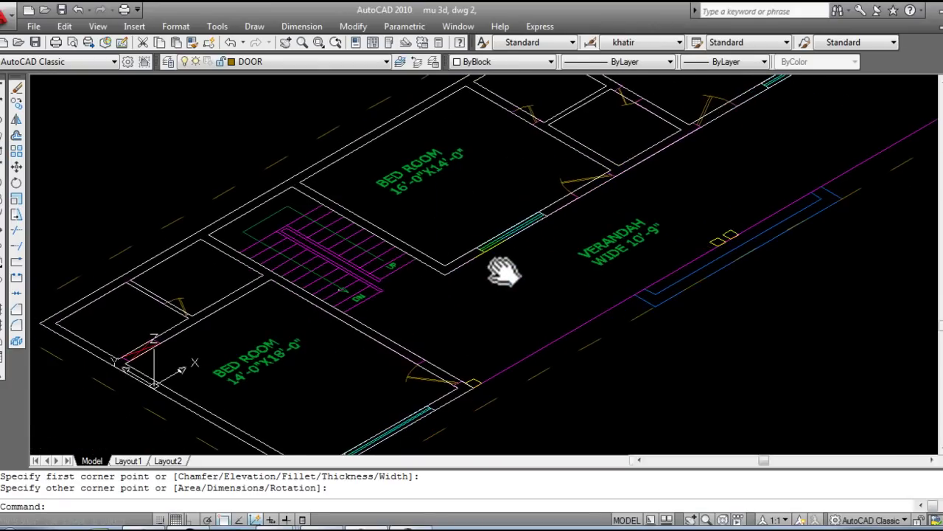
middle_drag(483, 326, 511, 292)
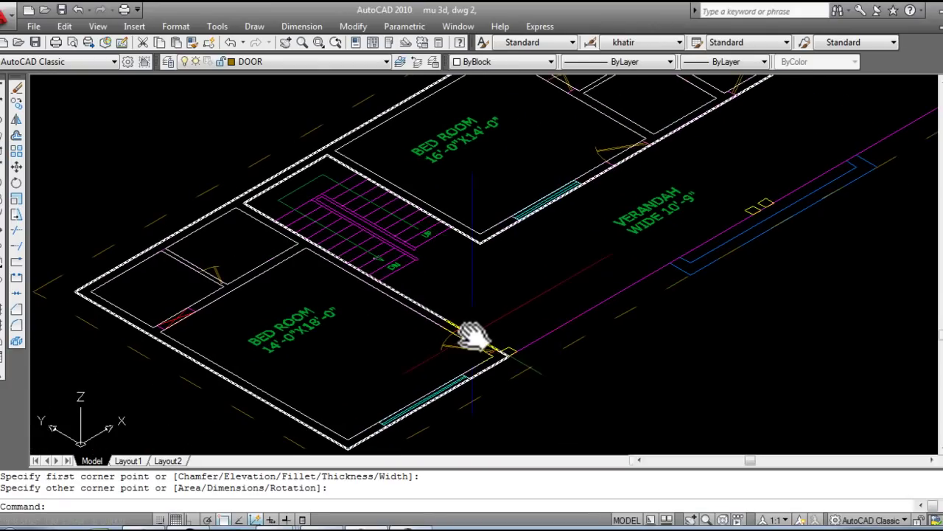
middle_drag(468, 331, 552, 242)
middle_drag(632, 228, 617, 263)
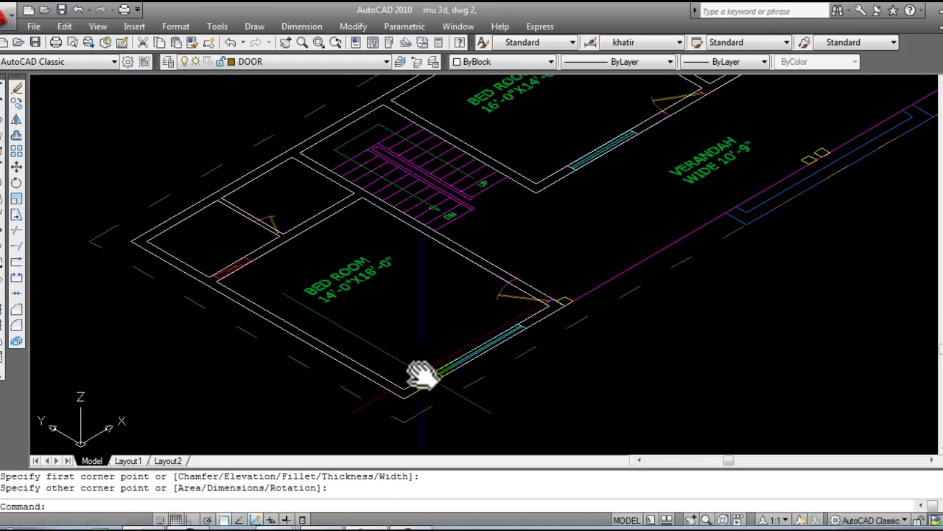
Step: Start the EXTRUDE command with the upper bedroom framed in view
middle_drag(417, 345, 452, 310)
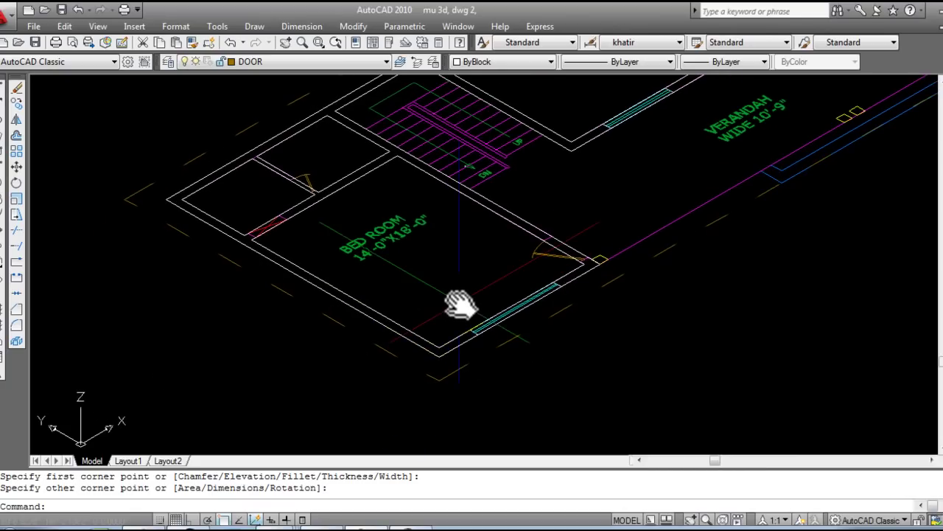
key(Escape)
text(xt)
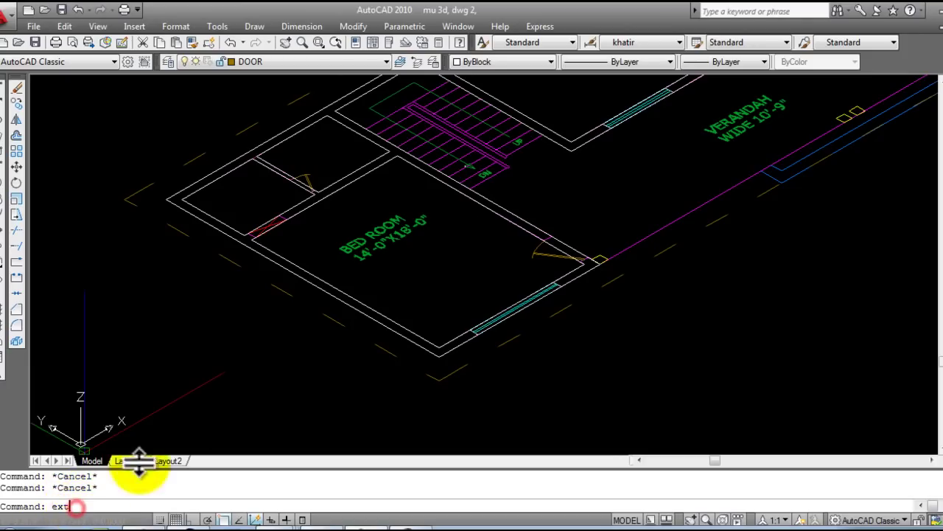
key(Return)
middle_drag(398, 236, 312, 305)
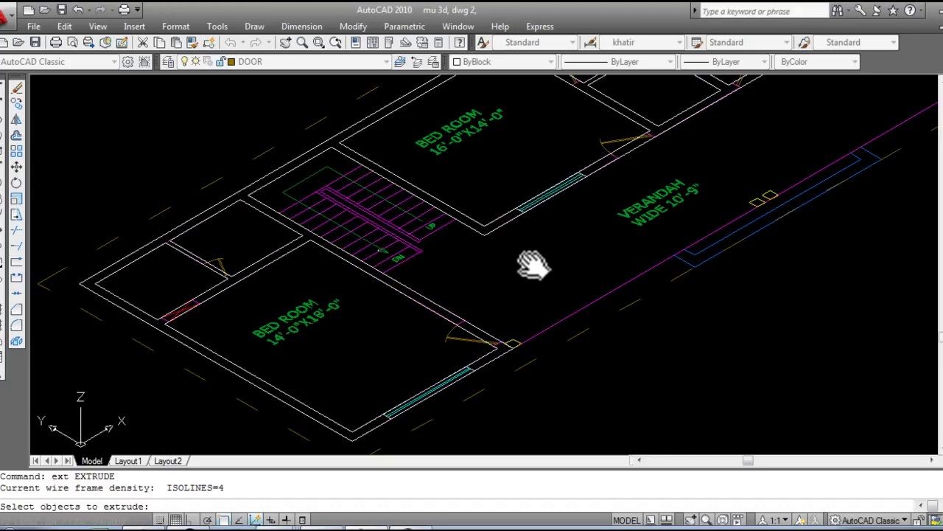
middle_drag(448, 282, 507, 249)
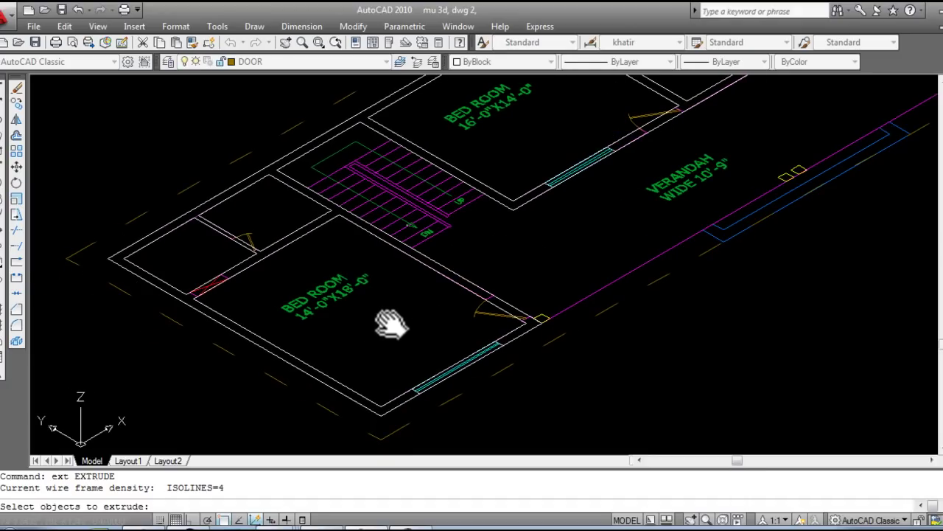
Step: Select the lower bedroom, small room, upper bedroom and adjoining room outlines, then finish the selection
click(316, 362)
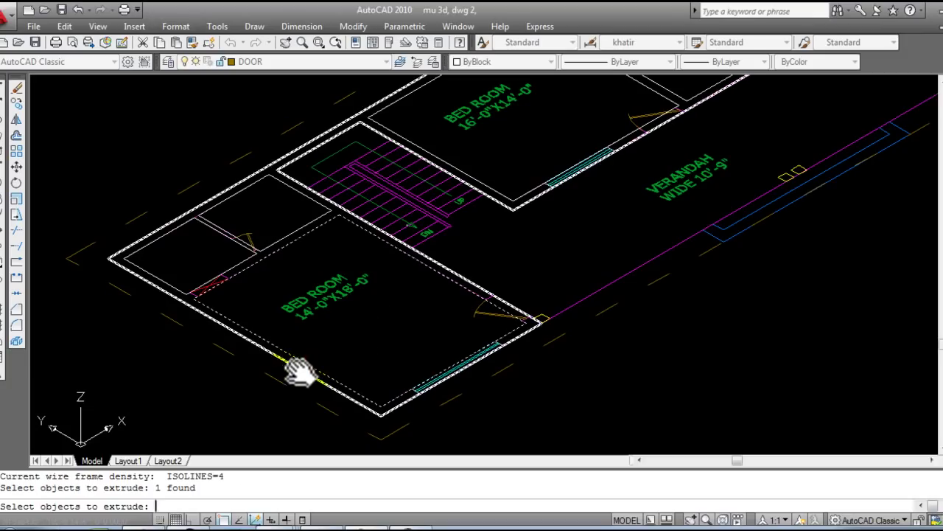
click(298, 370)
click(213, 276)
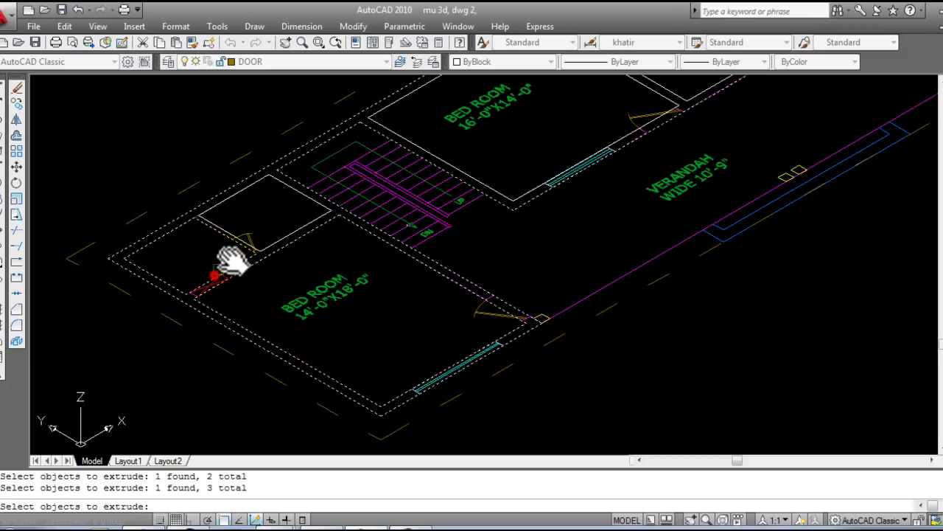
click(401, 138)
middle_drag(516, 126, 446, 248)
click(464, 197)
click(466, 191)
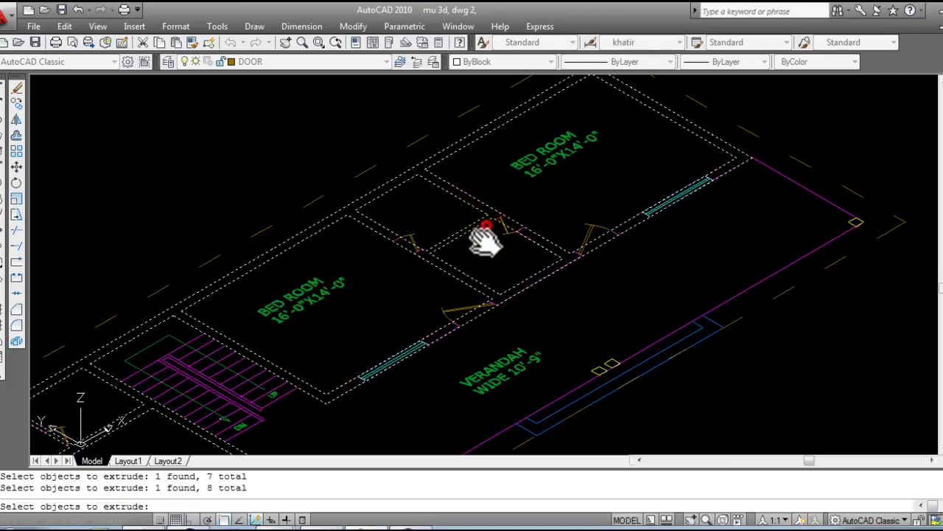
key(Return)
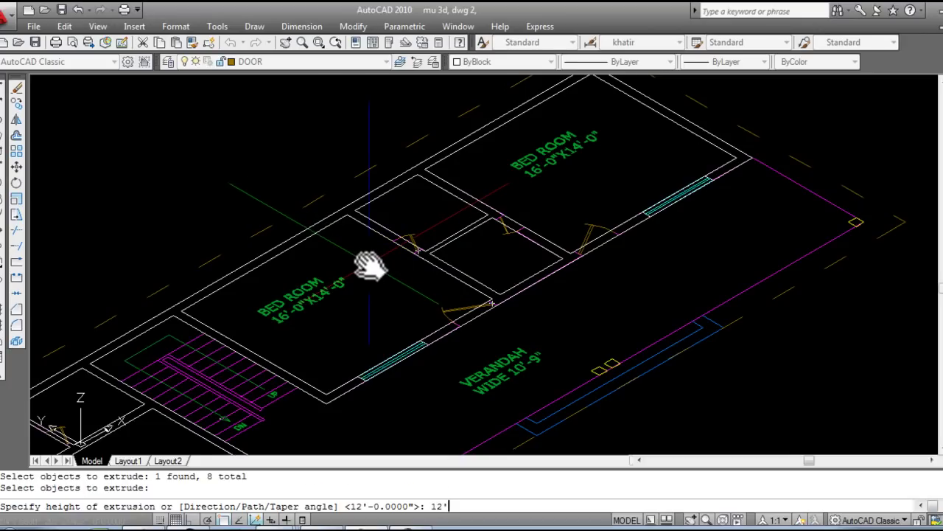
Step: Extrude the room outlines to 12' height and view the solid blocks with realistic shading
key(Return)
scroll(575, 221, down, 2)
scroll(663, 265, down, 2)
middle_drag(701, 286, 610, 138)
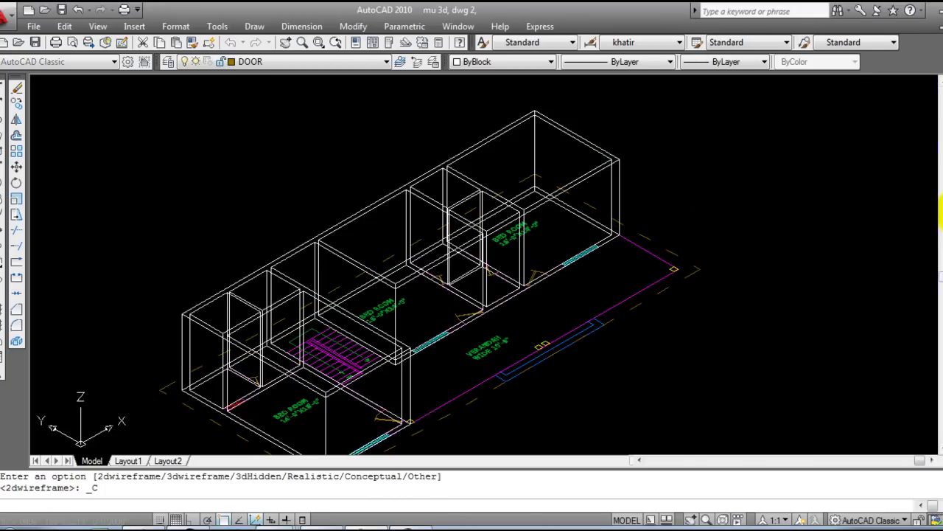
click(941, 199)
mouse_move(465, 315)
middle_down()
mouse_move(480, 294)
mouse_move(453, 259)
middle_up()
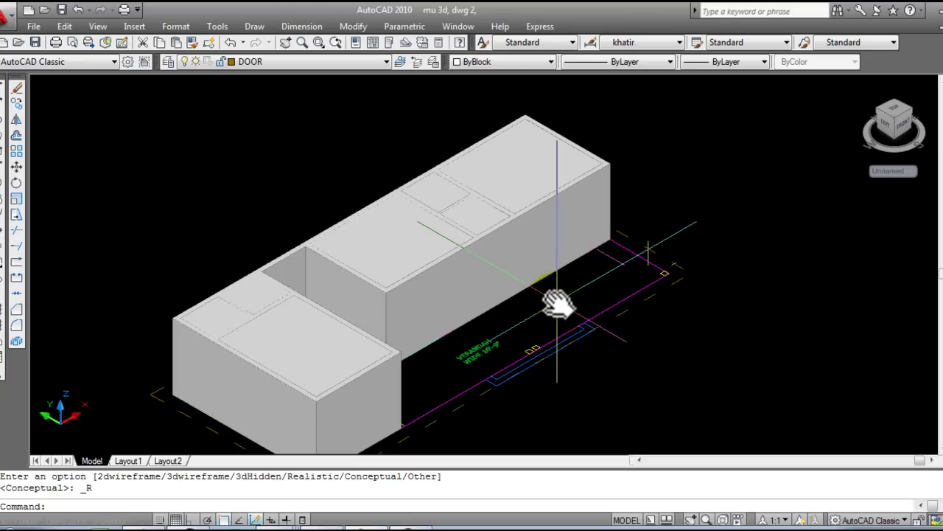
click(398, 244)
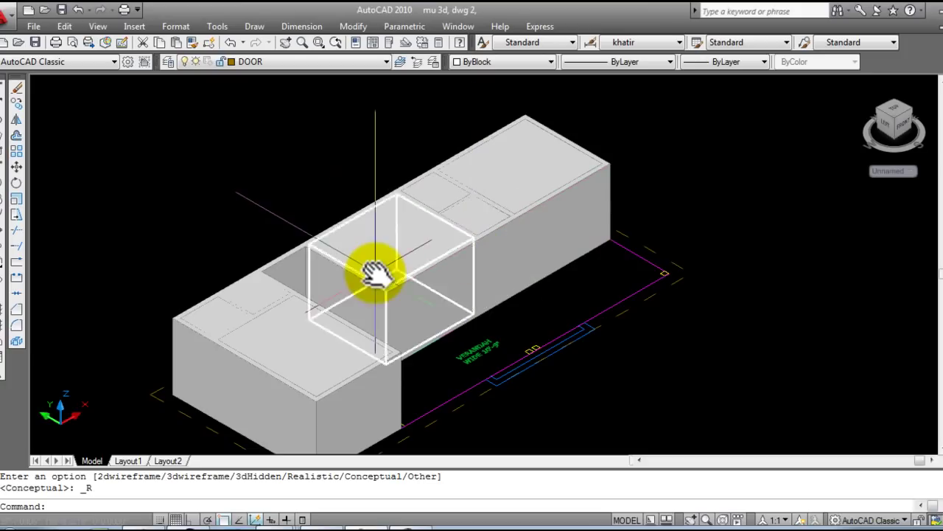
key(Escape)
key(Escape)
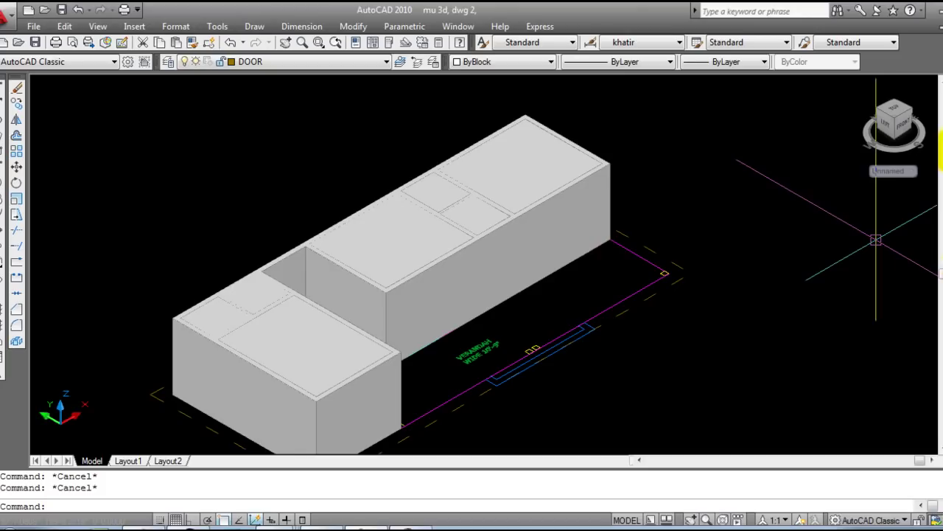
Step: Subtract the window-selected inner room solids from the outer building solid
middle_drag(533, 301, 552, 280)
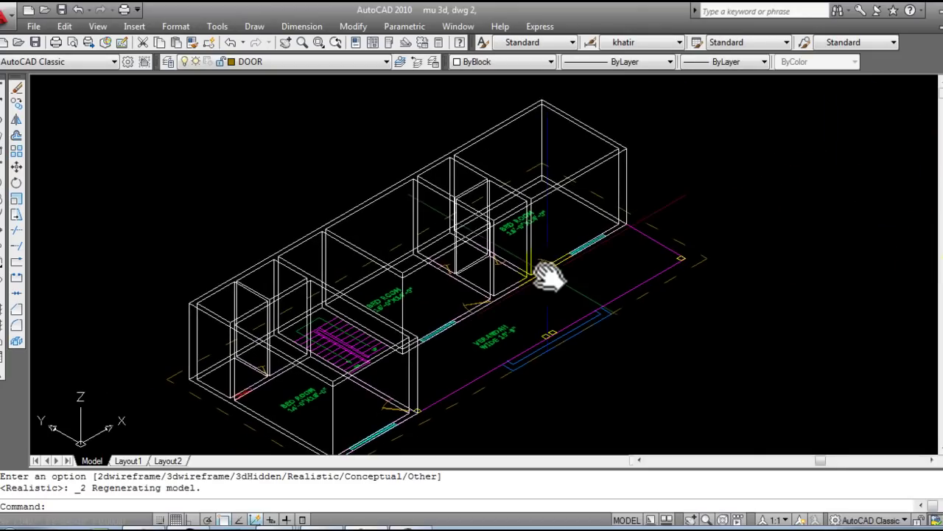
key(Escape)
key(Escape)
middle_drag(437, 340, 448, 352)
text(su)
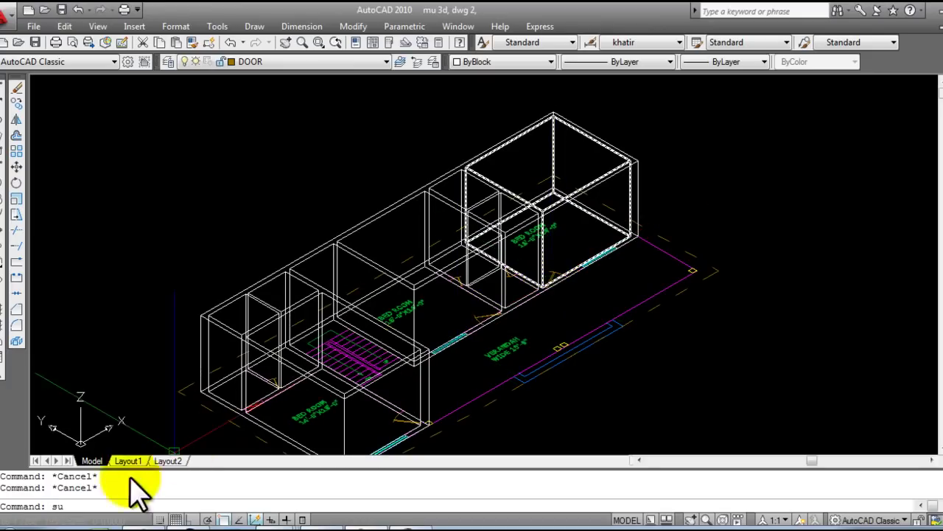
key(Return)
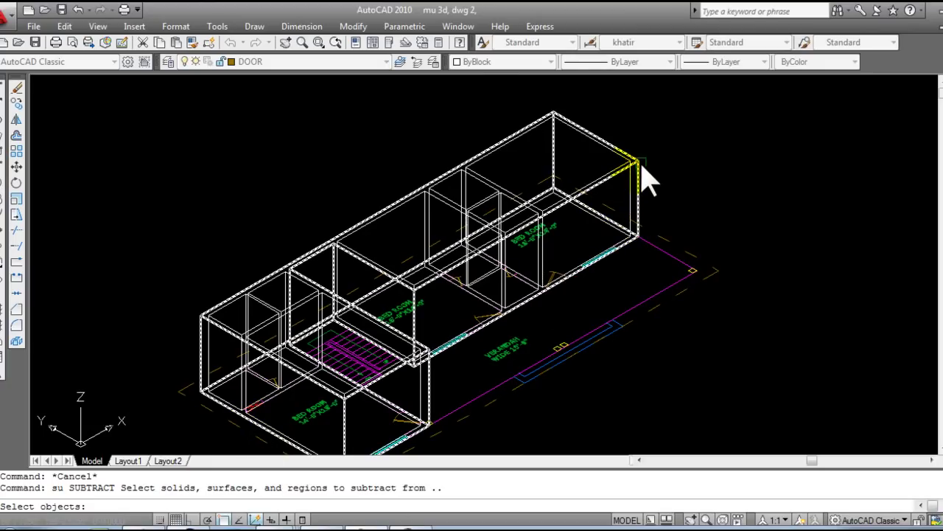
scroll(641, 177, up, 2)
scroll(638, 175, up, 3)
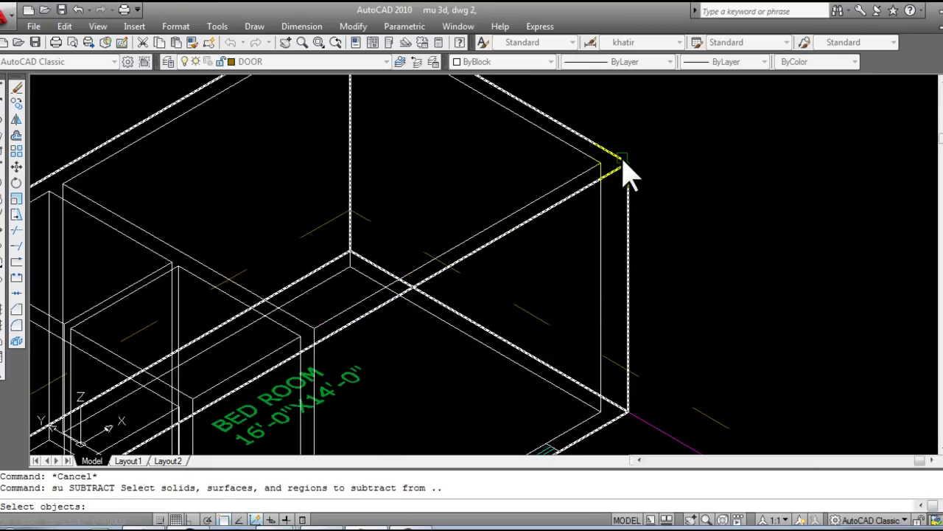
click(623, 161)
key(Return)
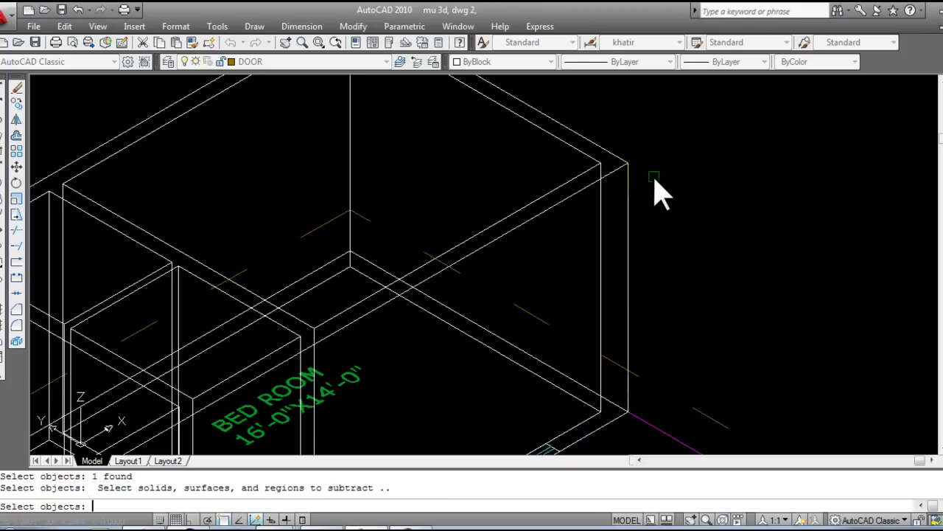
scroll(664, 200, down, 5)
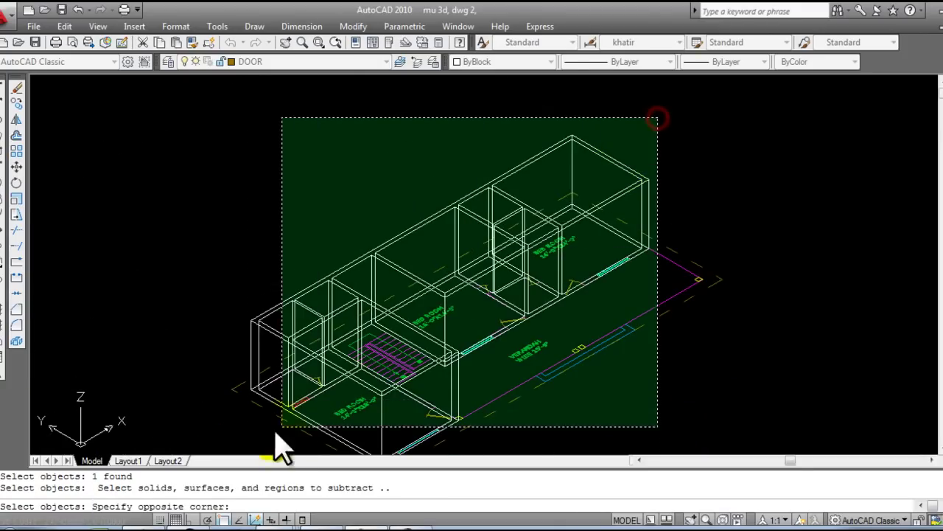
click(260, 435)
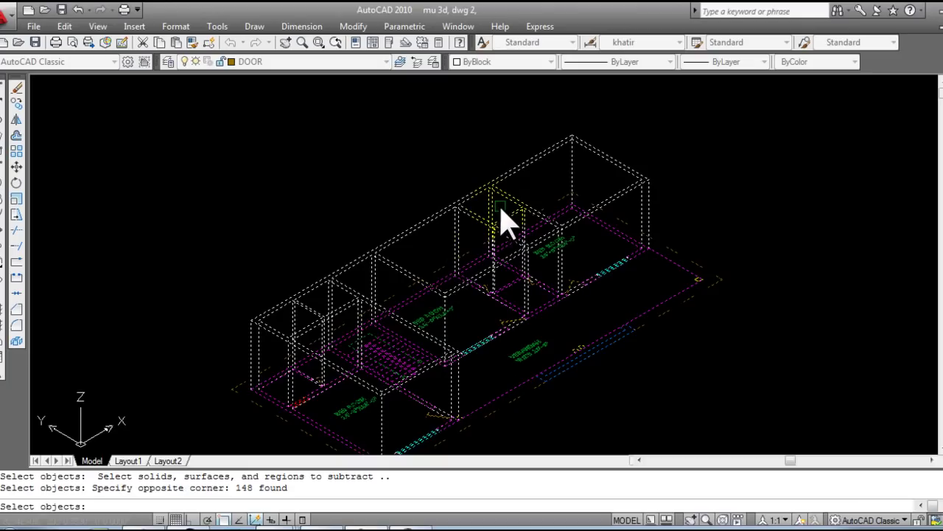
key(Return)
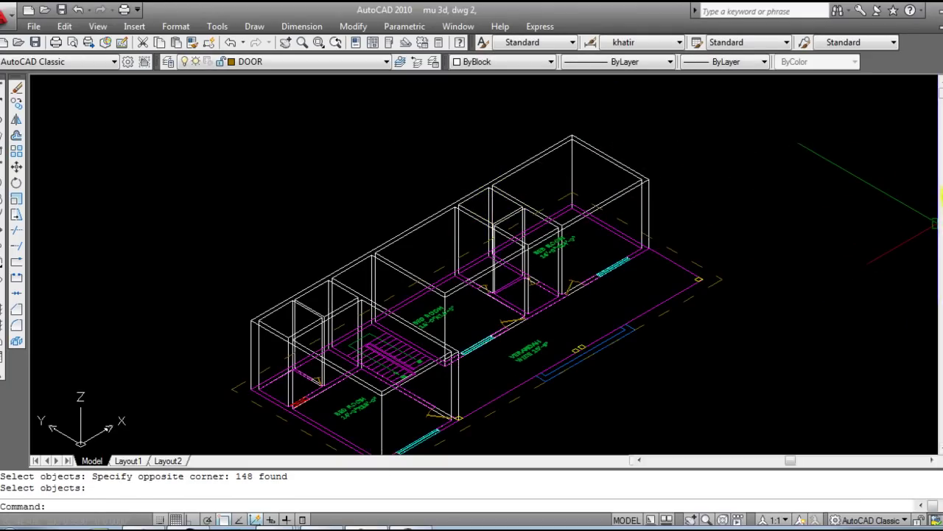
click(942, 195)
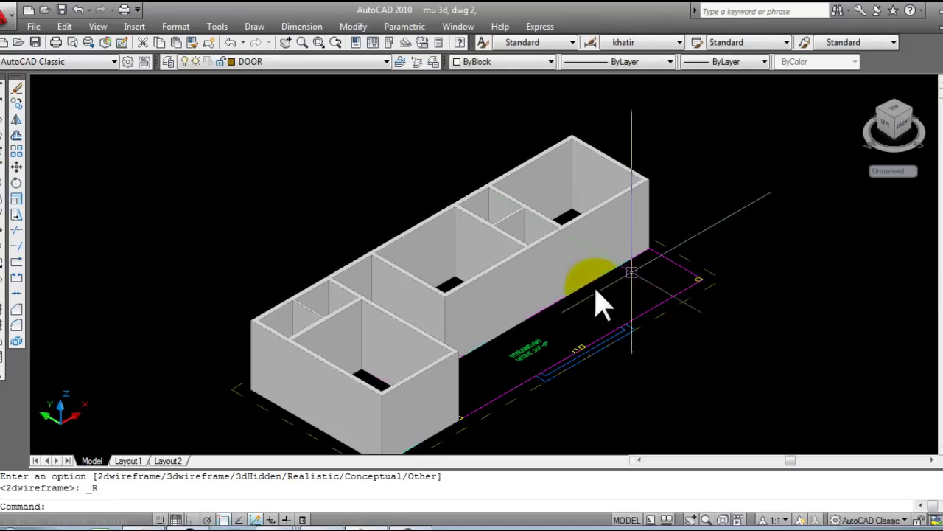
middle_drag(535, 295, 406, 288)
scroll(406, 288, up, 3)
mouse_move(512, 228)
middle_down()
mouse_move(457, 283)
mouse_move(509, 296)
middle_up()
scroll(511, 296, down, 4)
scroll(487, 273, up, 1)
scroll(516, 280, up, 2)
middle_drag(506, 285, 432, 295)
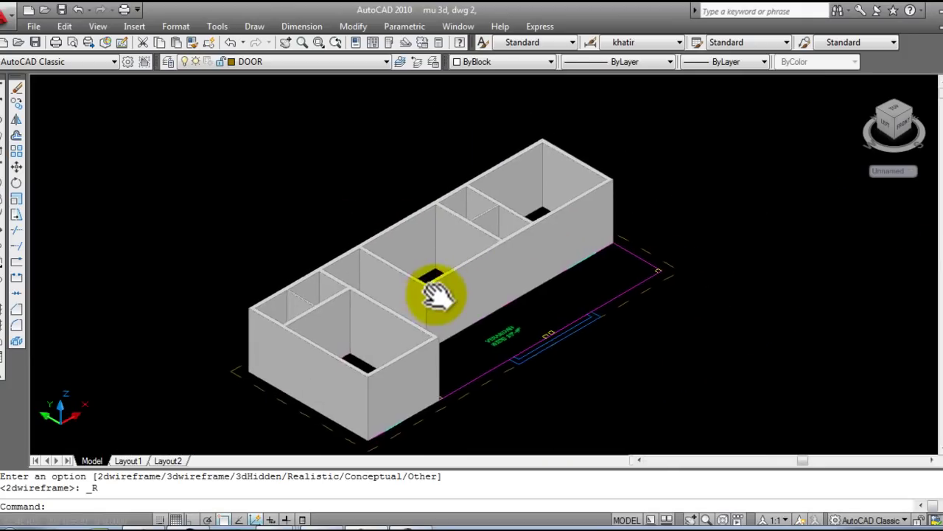
scroll(435, 294, up, 3)
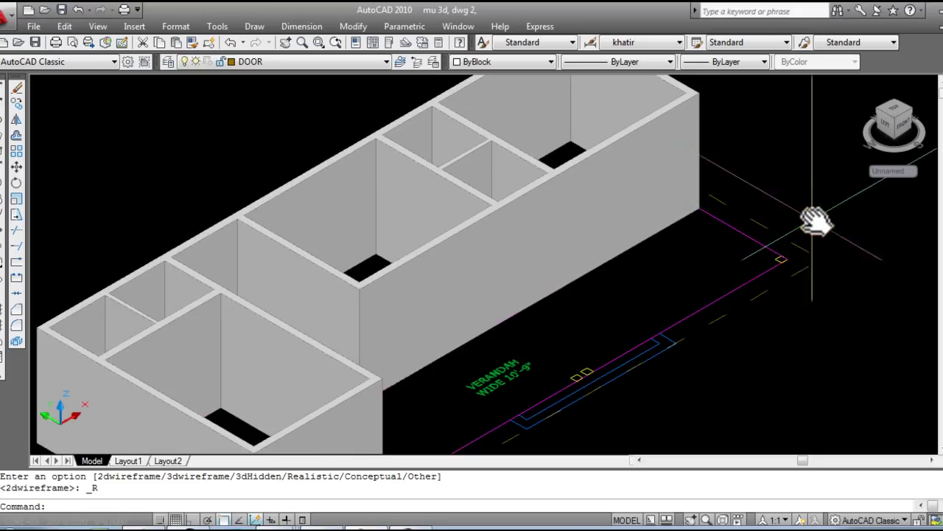
key(Escape)
mouse_move(796, 179)
shift+middle_down()
mouse_move(494, 312)
mouse_move(550, 314)
shift+middle_up()
mouse_move(550, 314)
mouse_down()
mouse_move(368, 316)
mouse_move(448, 310)
mouse_move(437, 305)
mouse_move(491, 314)
mouse_up()
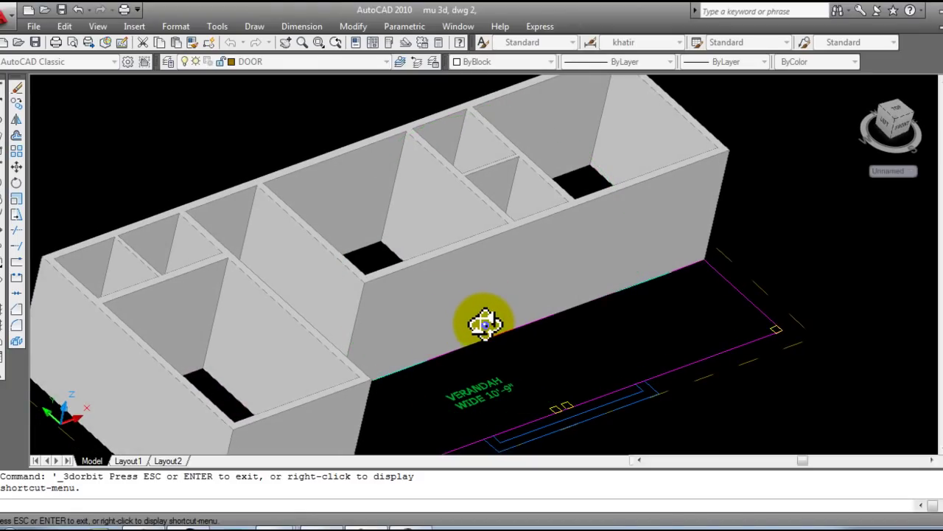
key(Escape)
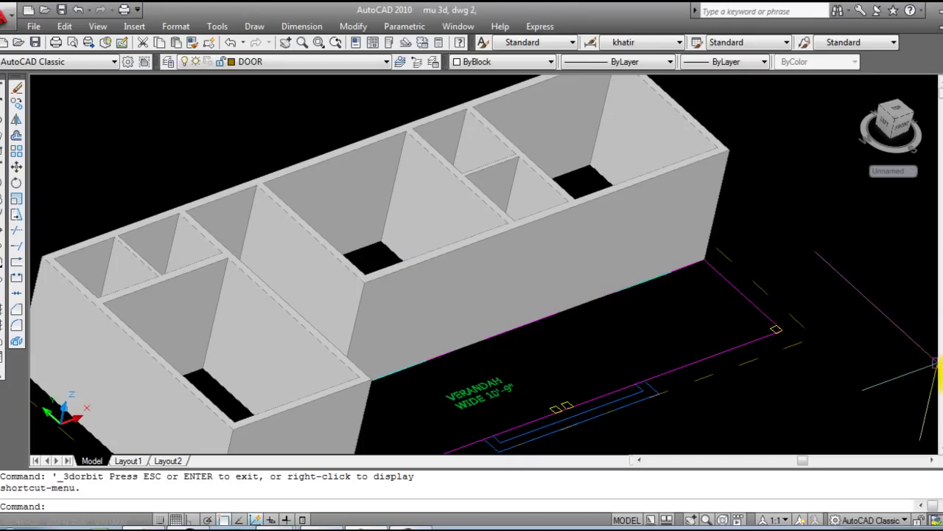
click(479, 328)
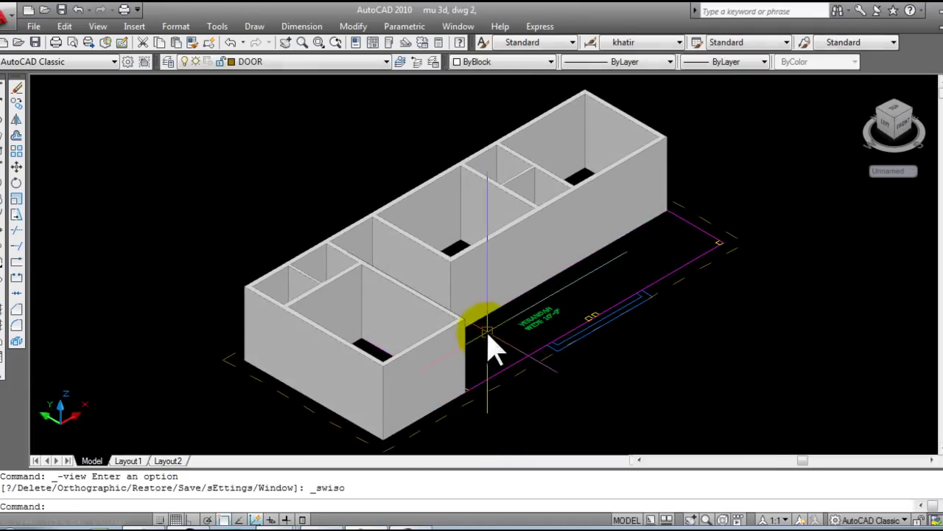
mouse_move(492, 346)
middle_down()
mouse_move(467, 295)
mouse_move(483, 293)
middle_up()
scroll(493, 291, up, 3)
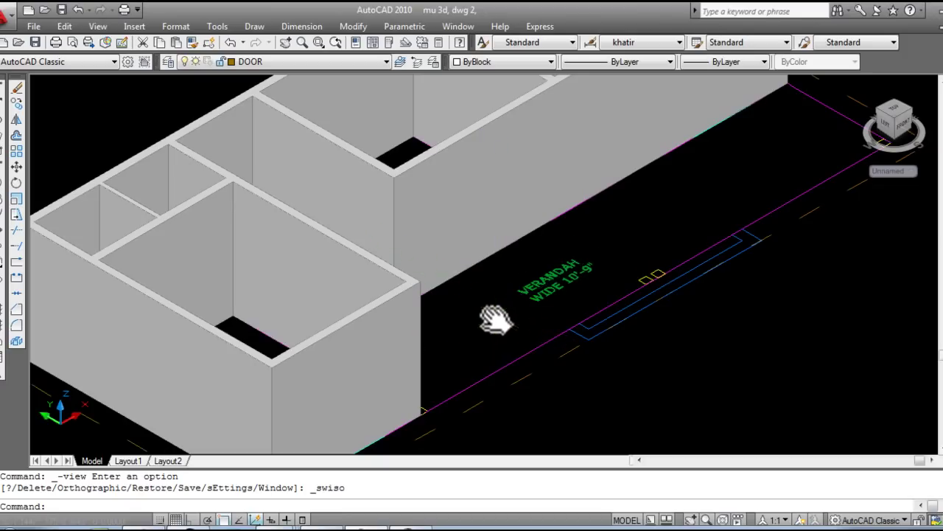
key(Escape)
key(Escape)
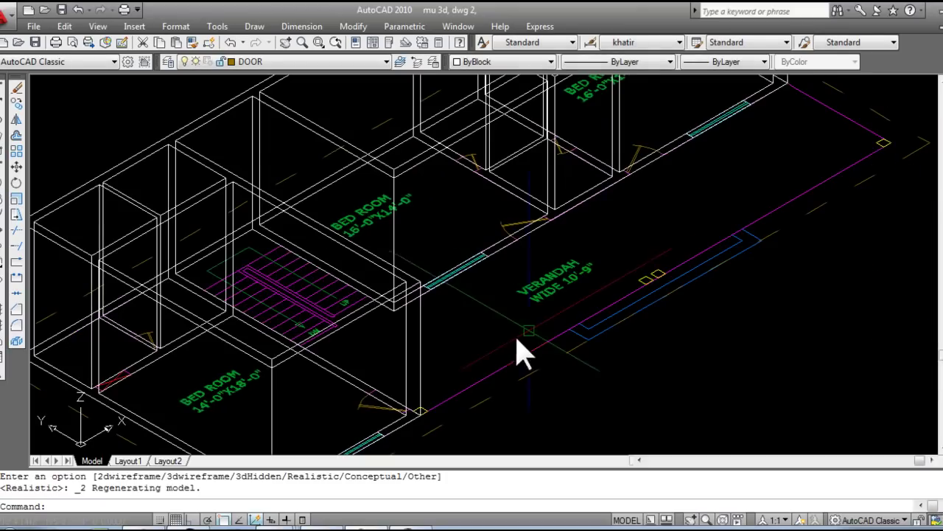
mouse_move(522, 347)
middle_down()
mouse_move(558, 297)
mouse_move(452, 393)
mouse_move(506, 327)
middle_up()
key(Escape)
key(Escape)
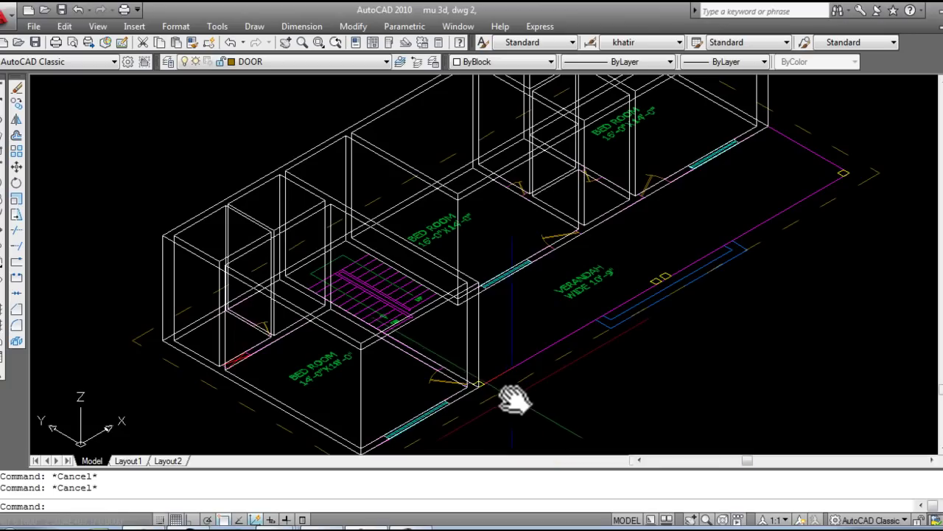
middle_drag(499, 396, 457, 368)
scroll(457, 369, up, 5)
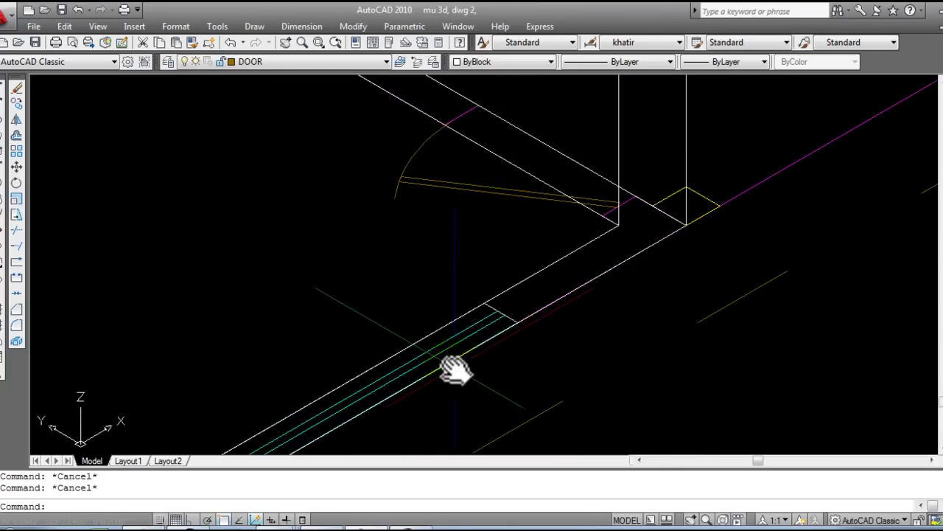
scroll(501, 315, down, 3)
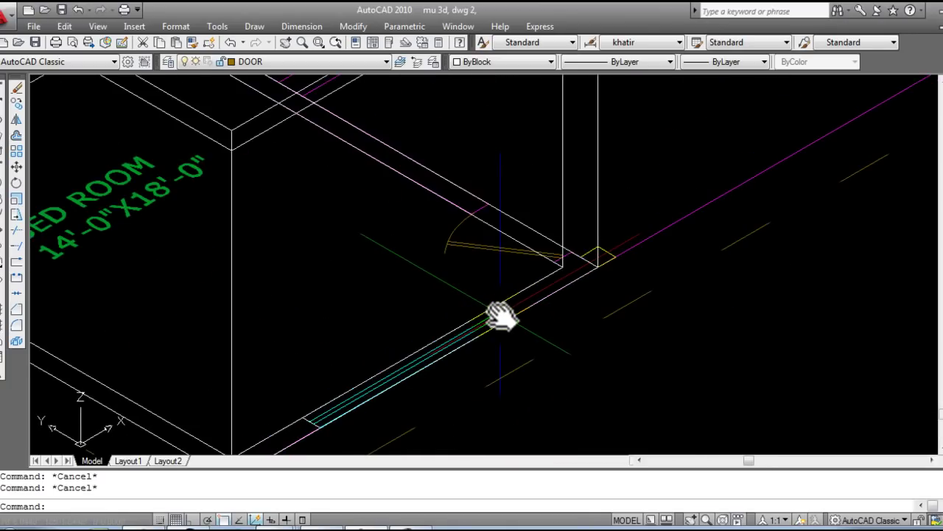
scroll(387, 302, up, 3)
scroll(387, 302, down, 1)
scroll(448, 312, down, 2)
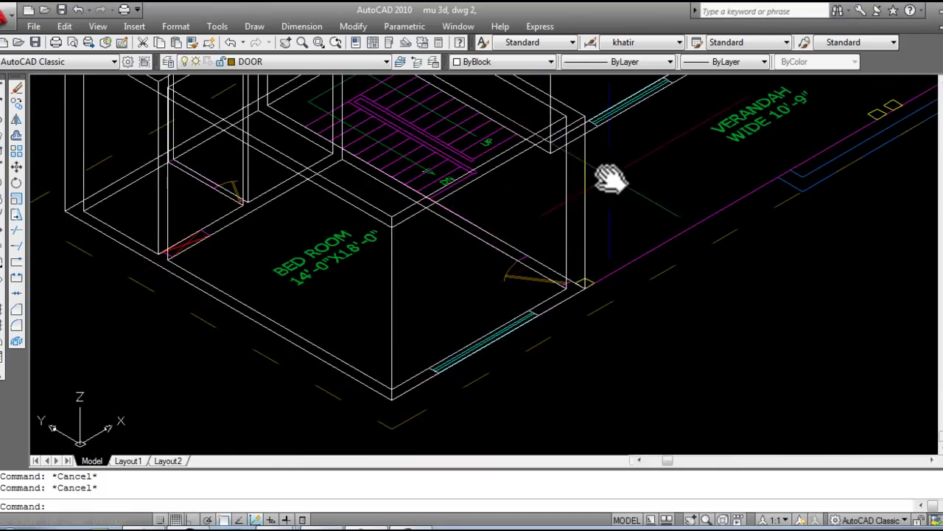
middle_drag(611, 179, 453, 280)
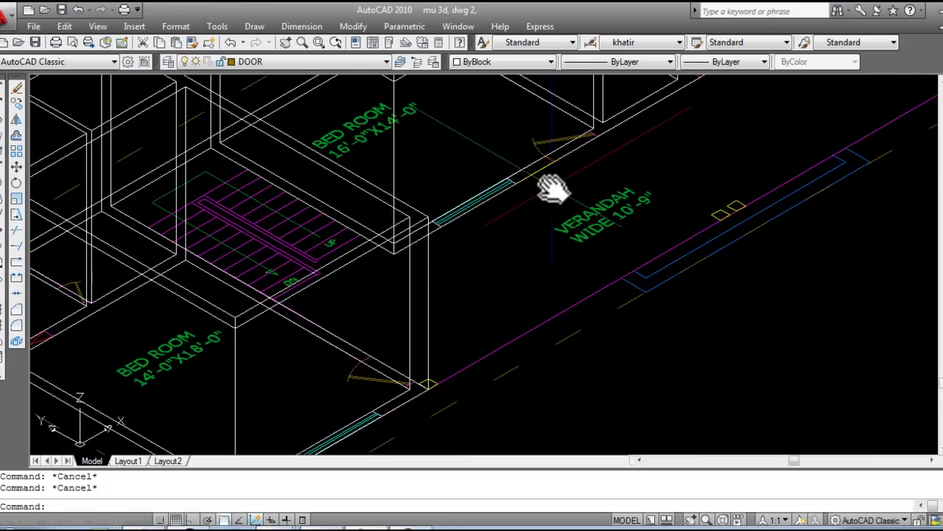
middle_drag(555, 190, 501, 249)
middle_drag(673, 113, 560, 198)
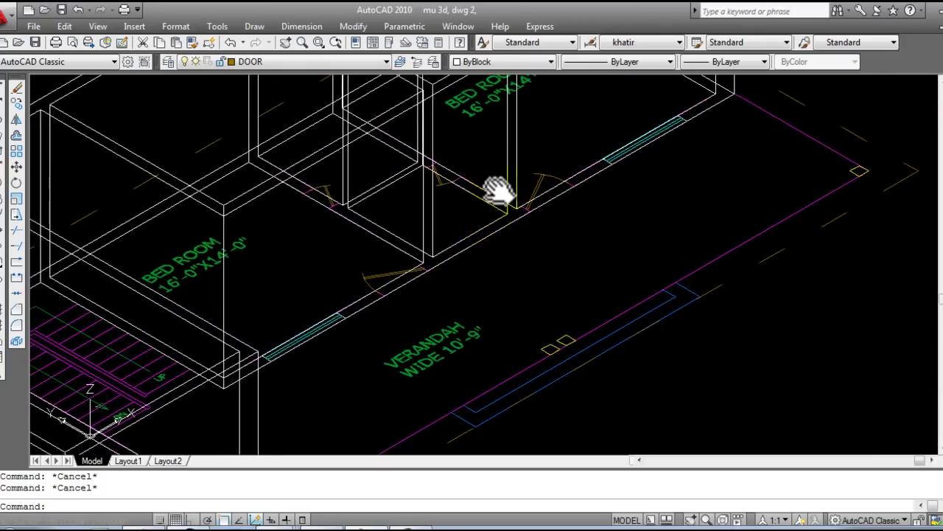
middle_drag(484, 217, 506, 172)
scroll(413, 295, down, 3)
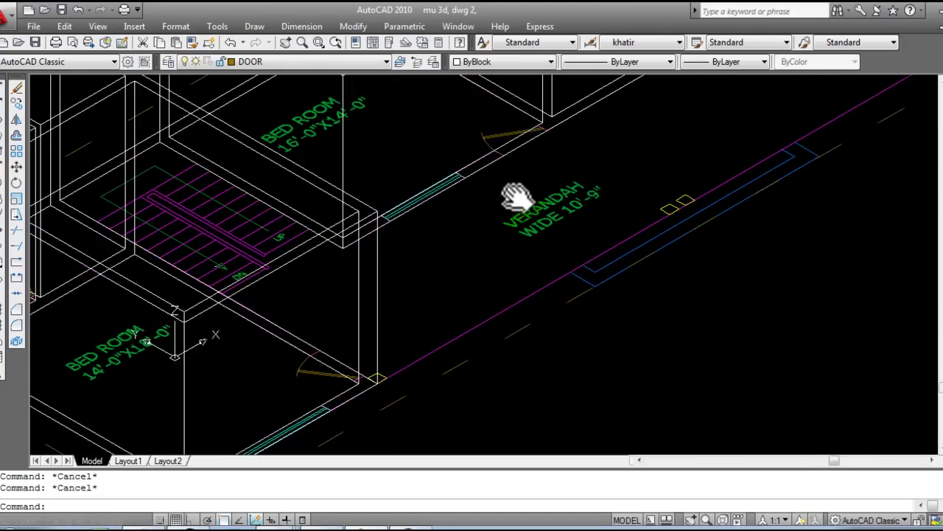
scroll(467, 257, up, 5)
middle_drag(457, 295, 483, 271)
text(re)
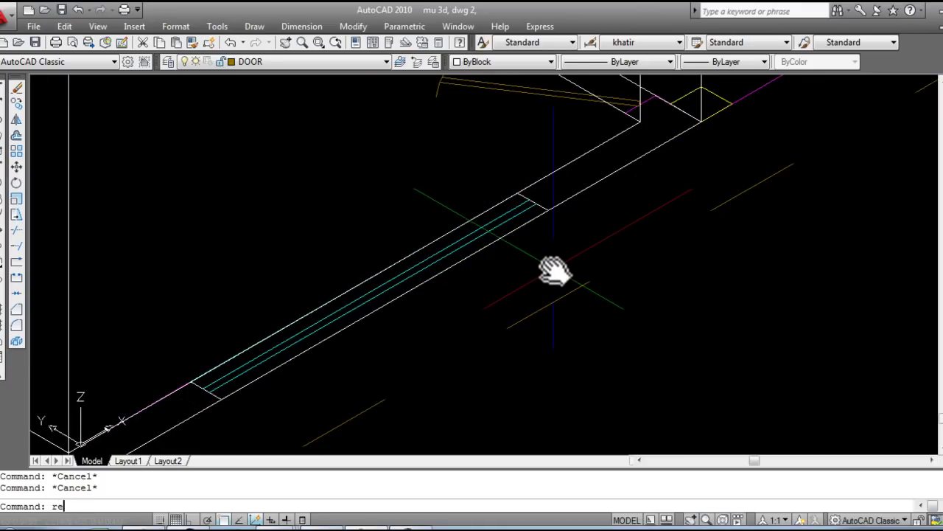
Step: Draw rectangles across the first two door openings in the verandah-side walls
text(c)
key(Return)
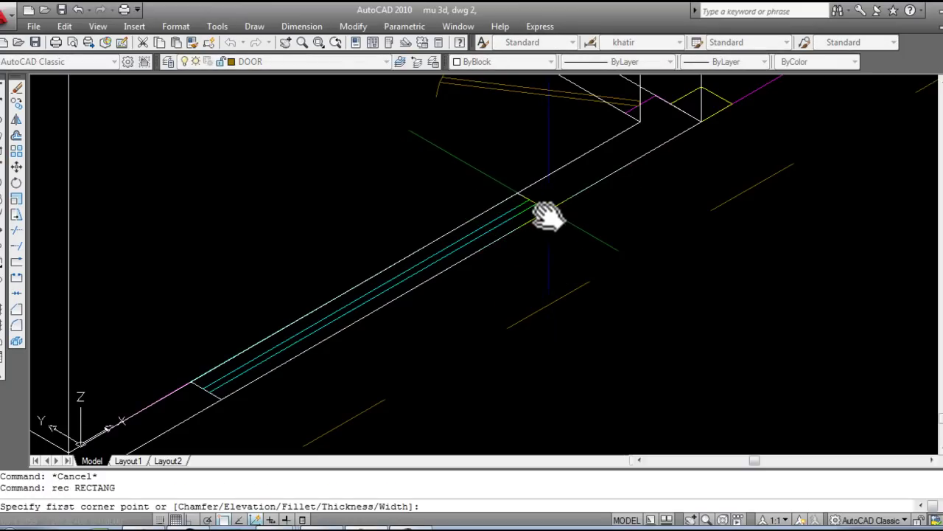
click(547, 212)
click(192, 381)
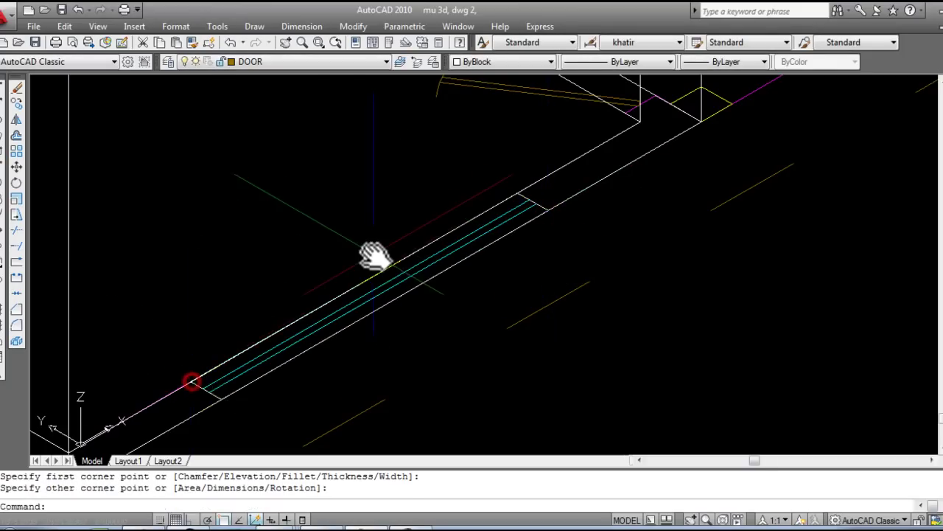
scroll(374, 254, down, 3)
scroll(453, 323, up, 1)
scroll(632, 217, up, 1)
key(Return)
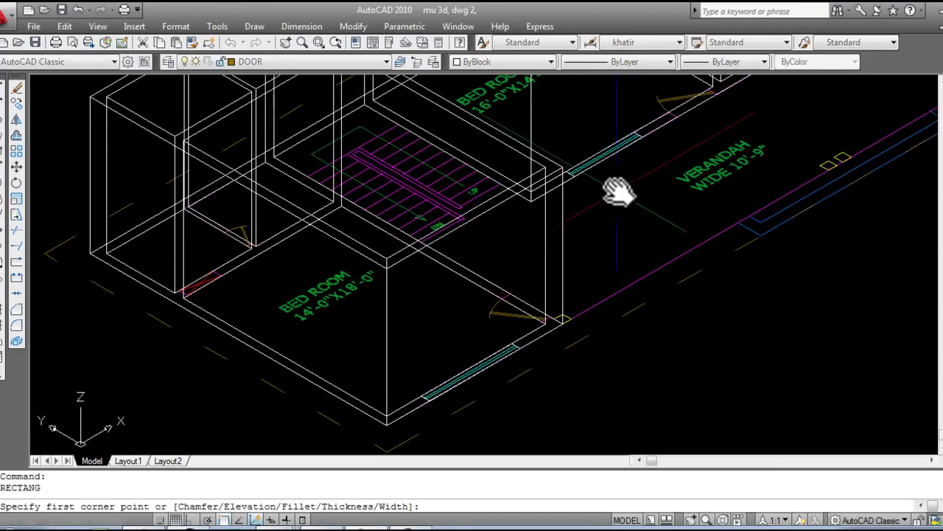
scroll(567, 236, up, 1)
scroll(546, 258, up, 2)
click(606, 176)
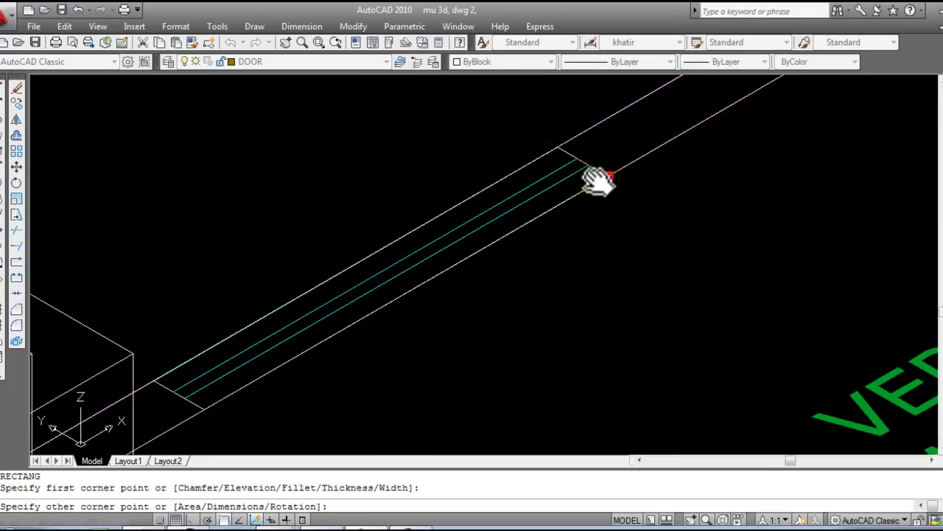
click(151, 385)
scroll(502, 312, down, 3)
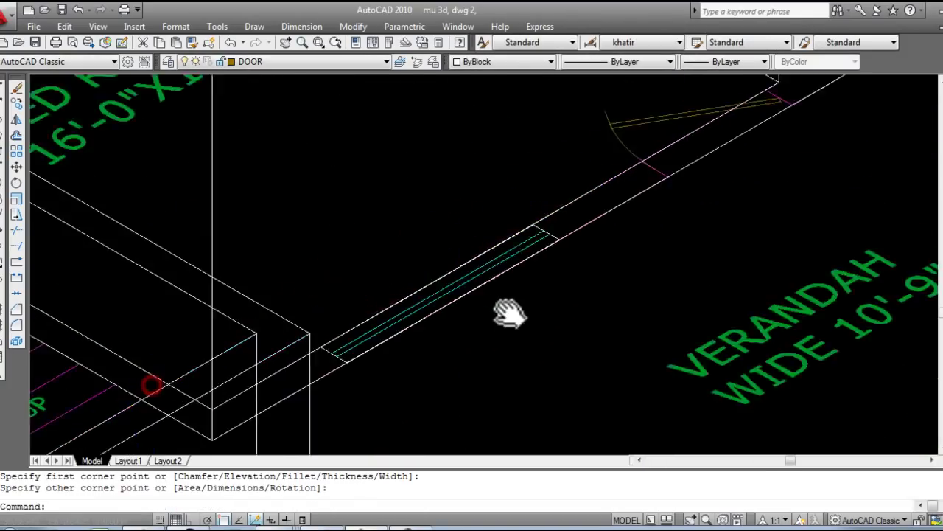
scroll(613, 261, down, 1)
Step: Draw a rectangle across the third door opening at the wall end
key(Return)
scroll(689, 185, up, 3)
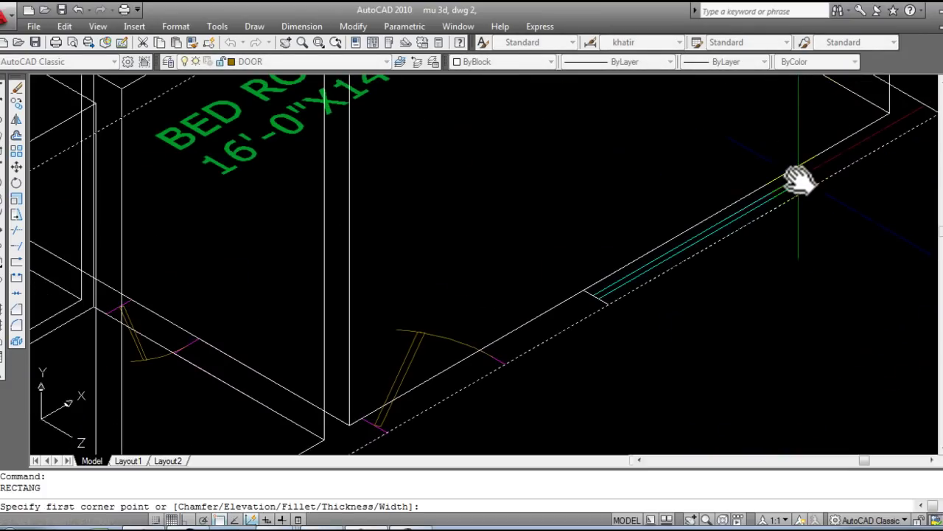
scroll(796, 207, down, 4)
scroll(818, 196, up, 1)
scroll(815, 190, up, 1)
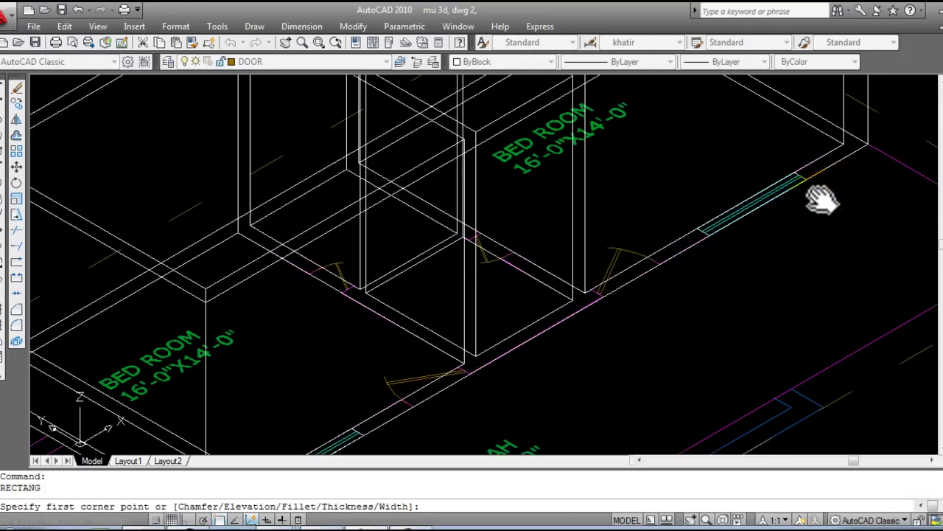
click(806, 179)
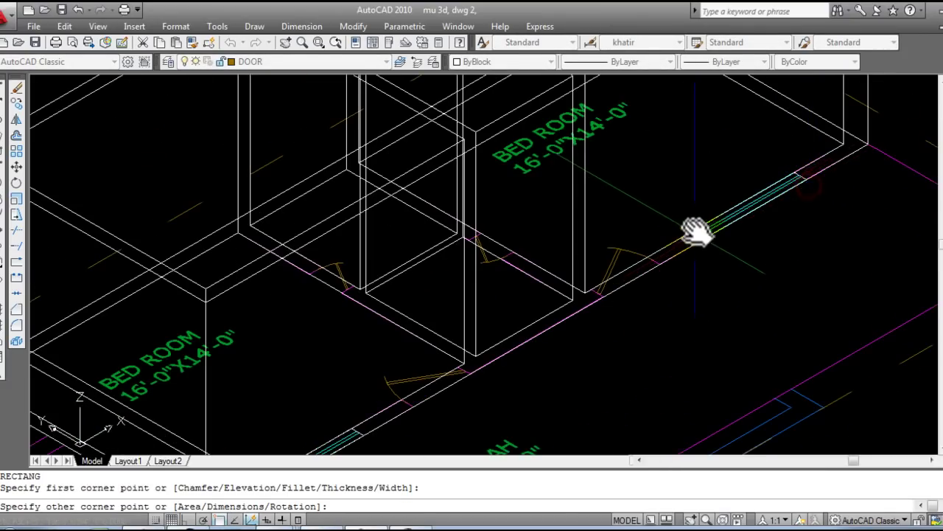
click(696, 225)
Step: Cancel the repeated rectangle command and reposition the view over the house
mouse_move(553, 221)
middle_down()
mouse_move(666, 337)
mouse_move(681, 200)
mouse_move(452, 305)
mouse_move(550, 164)
middle_up()
scroll(479, 228, up, 2)
scroll(413, 247, up, 2)
scroll(339, 258, up, 2)
right_click(355, 235)
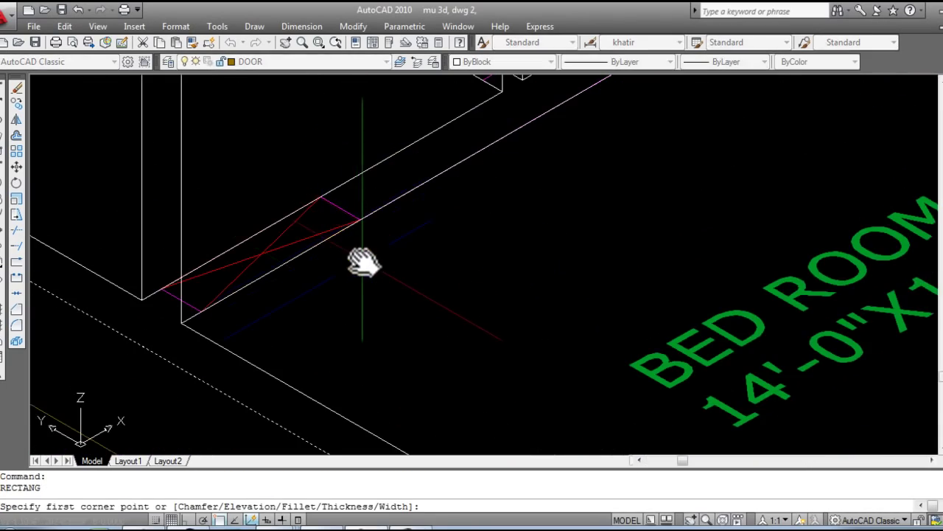
scroll(354, 266, down, 5)
key(Escape)
scroll(324, 313, up, 3)
middle_drag(324, 313, 393, 164)
scroll(342, 211, down, 3)
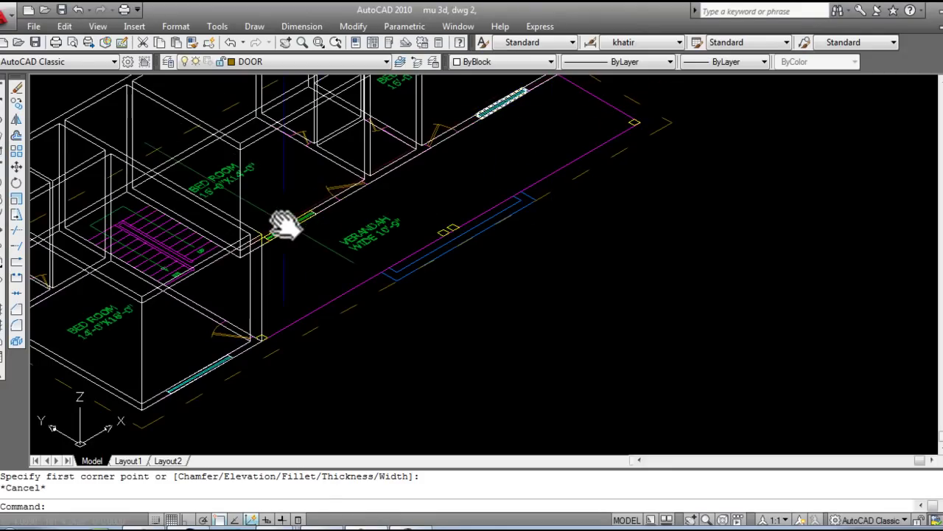
mouse_move(316, 268)
mouse_down()
mouse_move(328, 284)
mouse_move(426, 335)
mouse_up()
key(Escape)
text(ex)
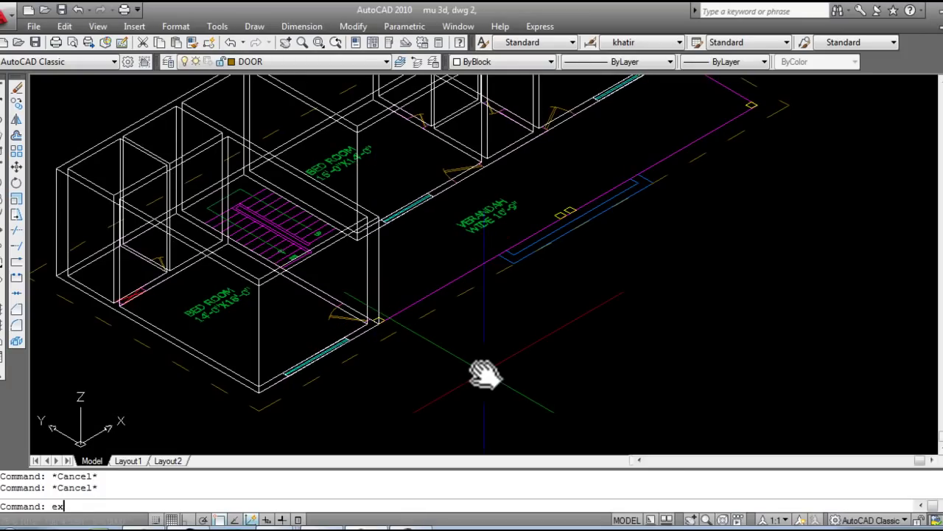
Step: Start EXTRUDE and select the three door rectangles in the wall openings
text(t)
key(Return)
scroll(335, 337, up, 5)
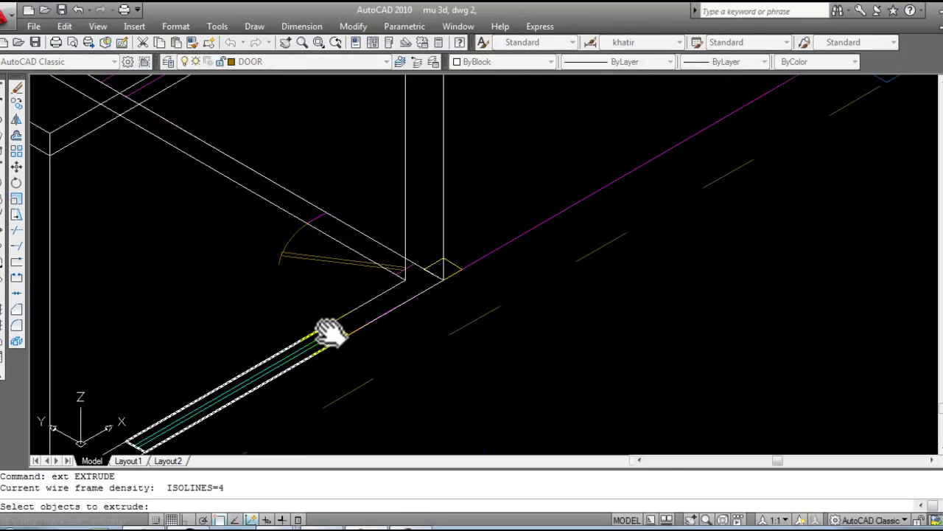
click(330, 333)
scroll(480, 288, down, 3)
middle_drag(480, 289, 499, 216)
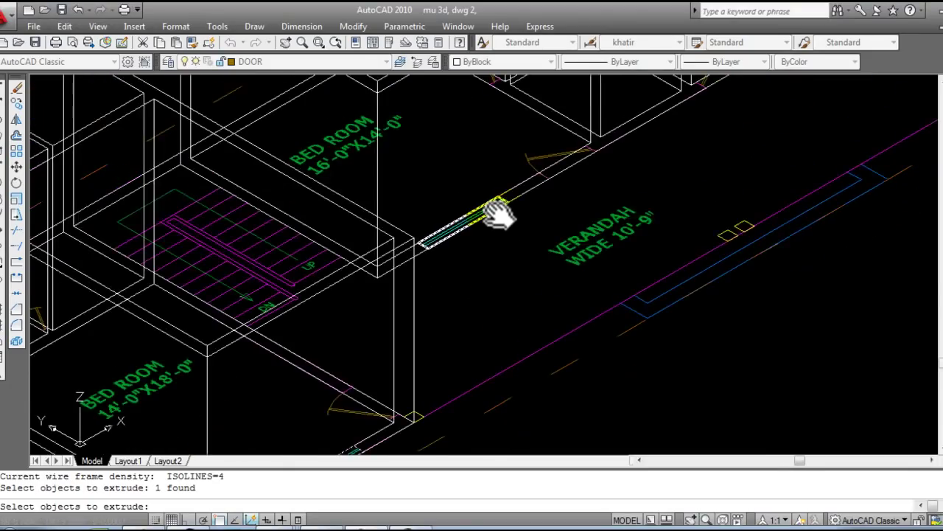
scroll(501, 193, up, 4)
click(516, 169)
scroll(594, 169, down, 2)
middle_drag(594, 168, 389, 415)
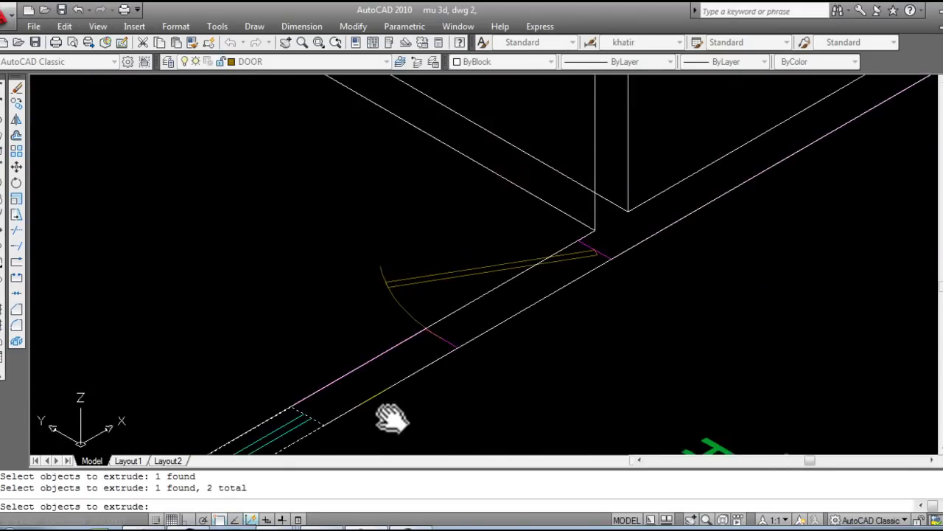
middle_drag(675, 278, 654, 205)
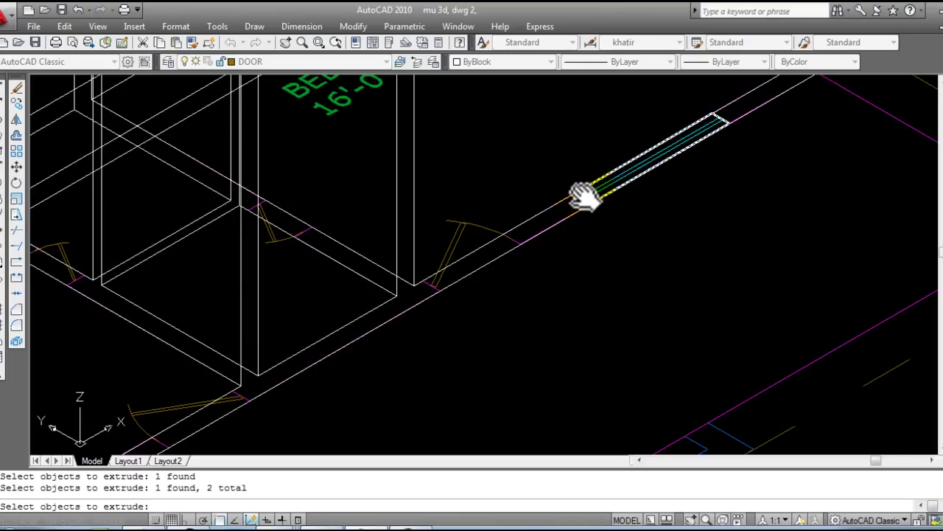
key(Return)
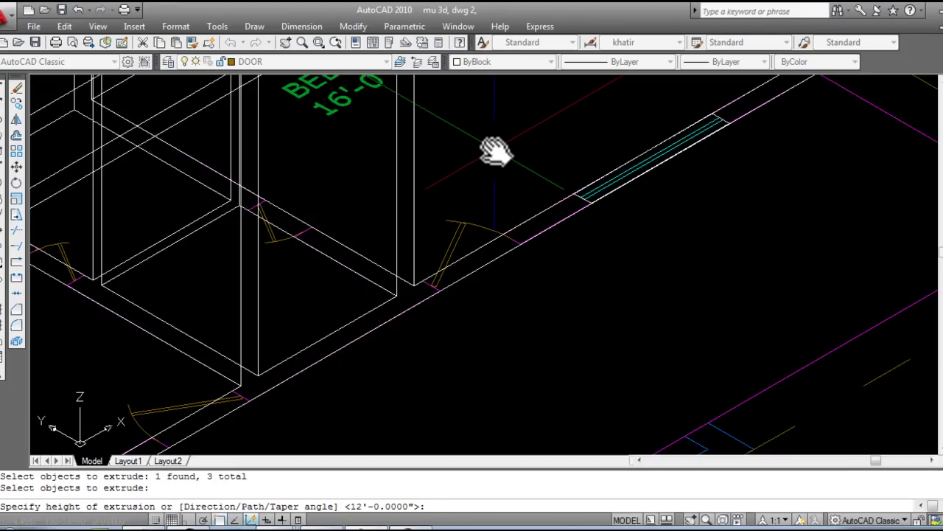
Step: Extrude the selected rectangles 5' tall and re-centre the whole building in view
text(5')
key(Return)
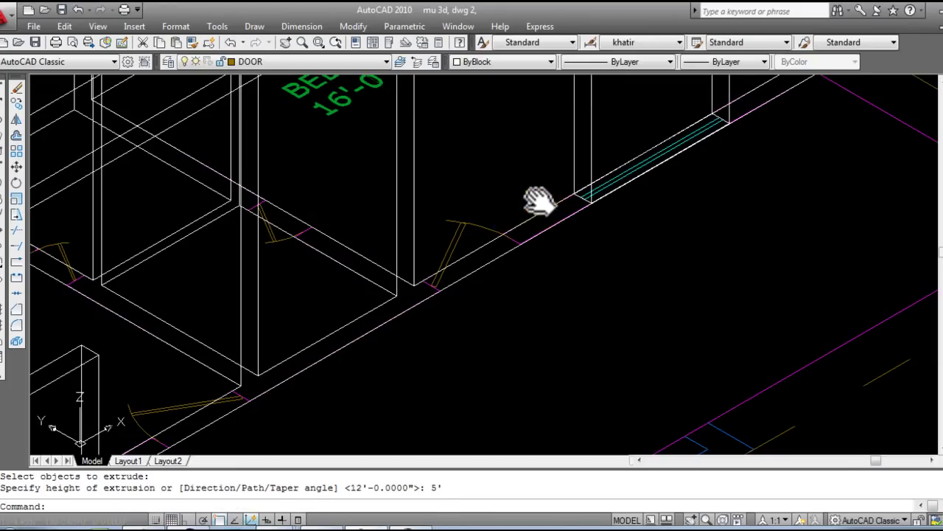
scroll(642, 305, down, 2)
scroll(664, 317, down, 3)
scroll(596, 263, down, 2)
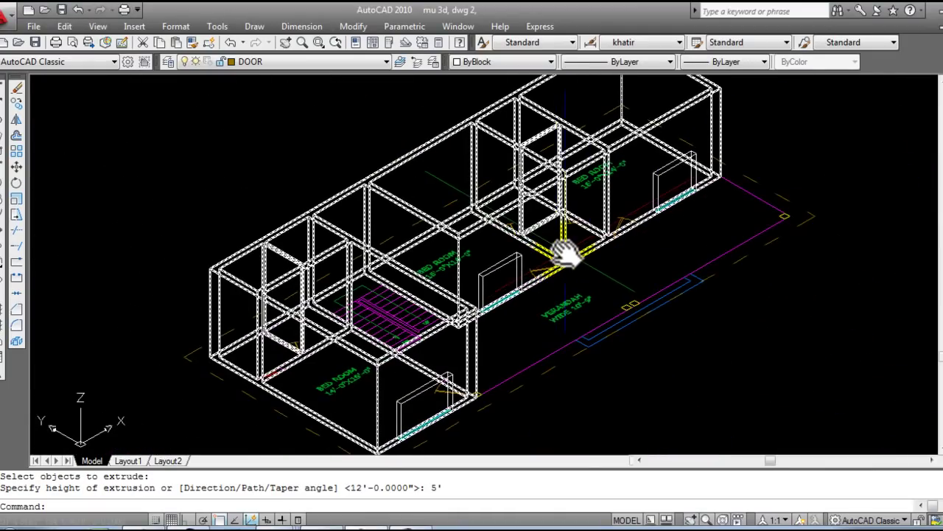
mouse_move(566, 253)
middle_down()
mouse_move(568, 273)
mouse_move(507, 249)
mouse_move(512, 238)
mouse_move(457, 303)
middle_up()
scroll(421, 337, up, 3)
scroll(407, 383, up, 4)
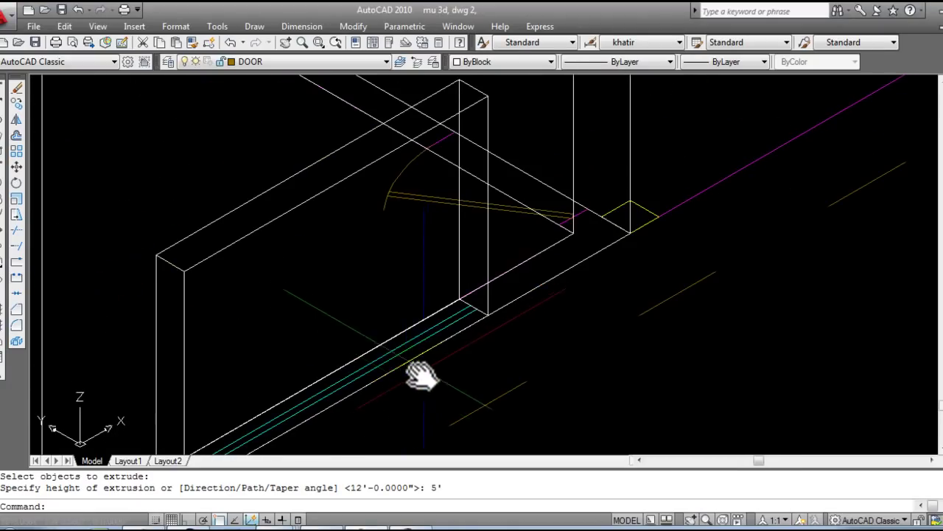
scroll(422, 361, down, 3)
scroll(413, 365, up, 1)
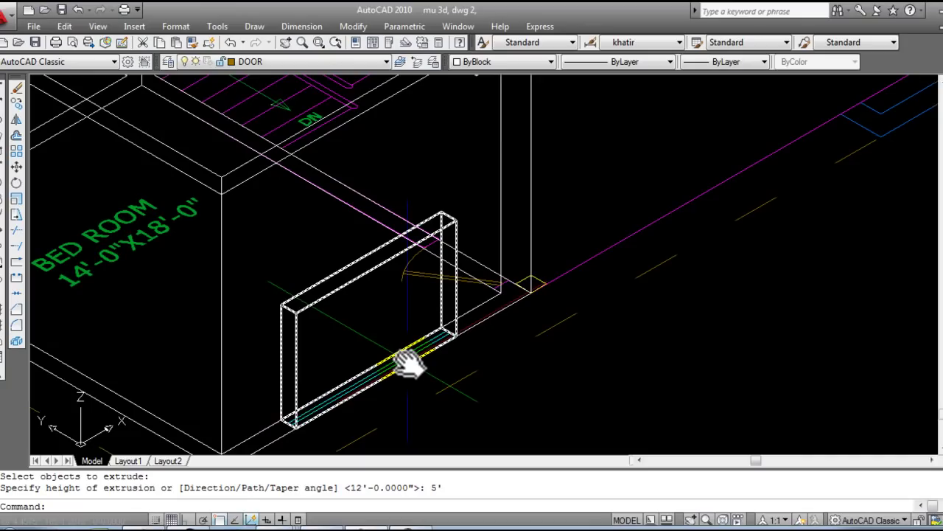
mouse_move(404, 362)
middle_down()
mouse_move(413, 309)
mouse_move(435, 285)
middle_up()
key(Escape)
key(Escape)
scroll(452, 313, down, 3)
scroll(452, 319, down, 1)
scroll(459, 331, down, 2)
middle_drag(442, 337, 495, 302)
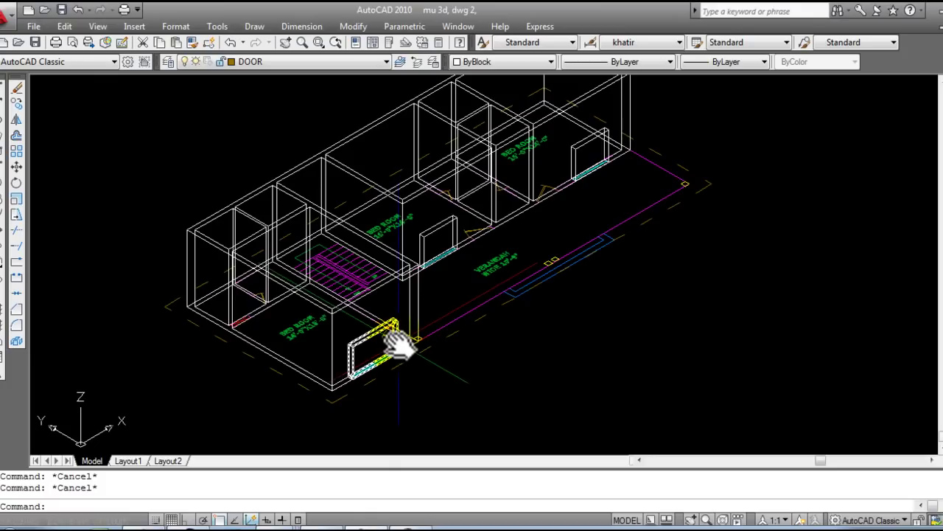
text(m)
Step: Move the opening blocks 2' straight up, with ortho keeping the move vertical
key(Return)
click(361, 339)
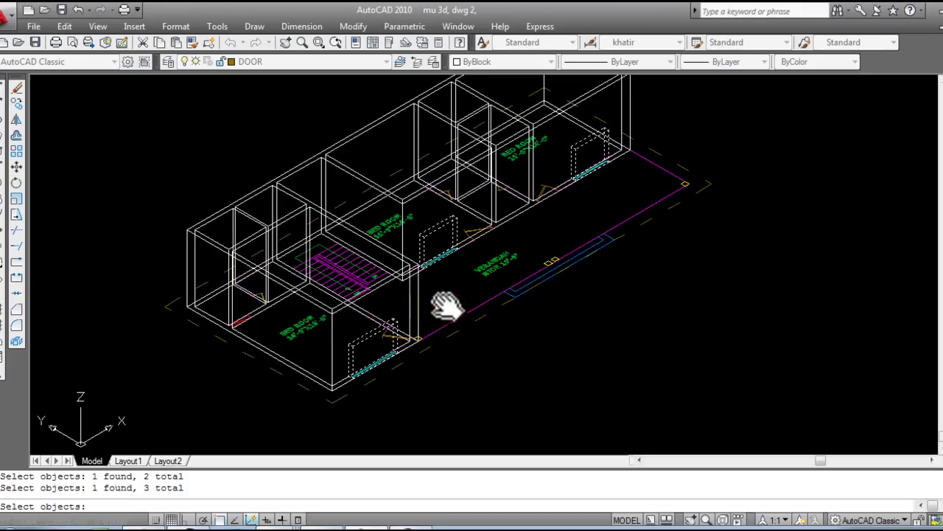
key(Return)
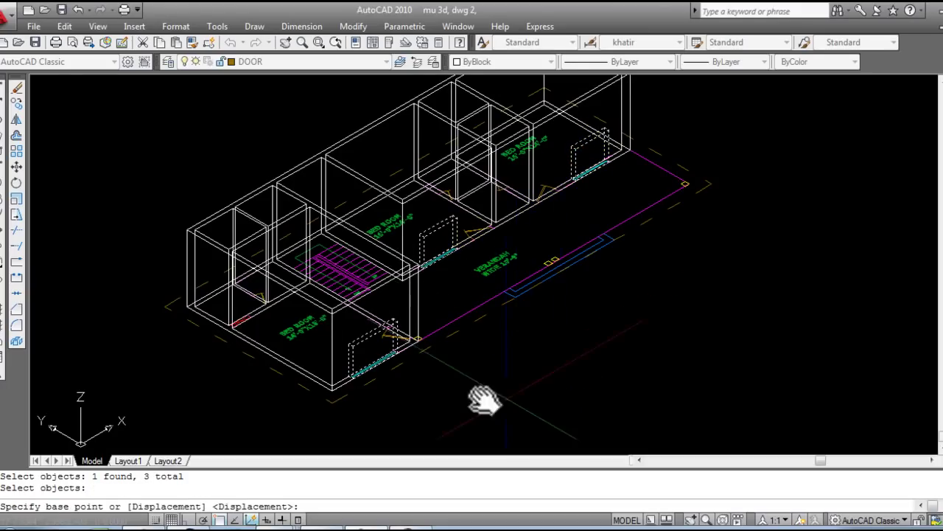
middle_drag(435, 411, 421, 374)
click(490, 365)
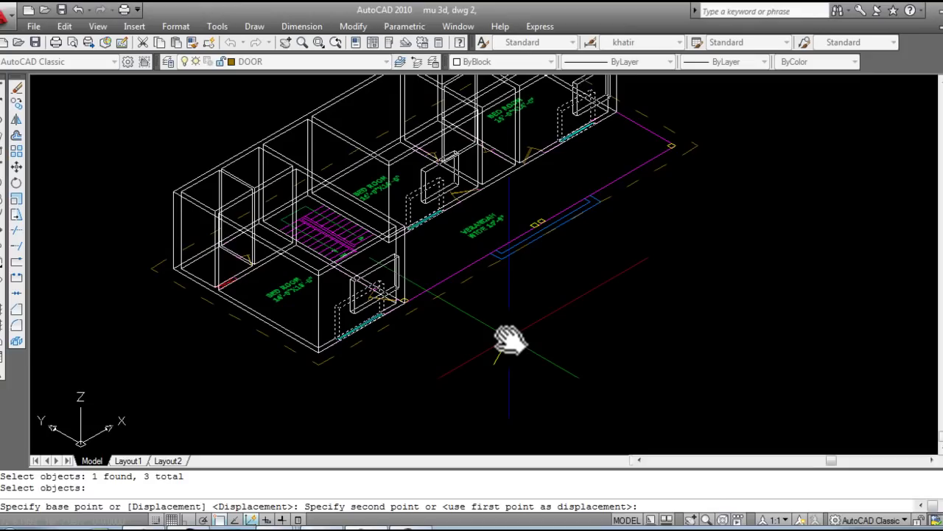
key(F8)
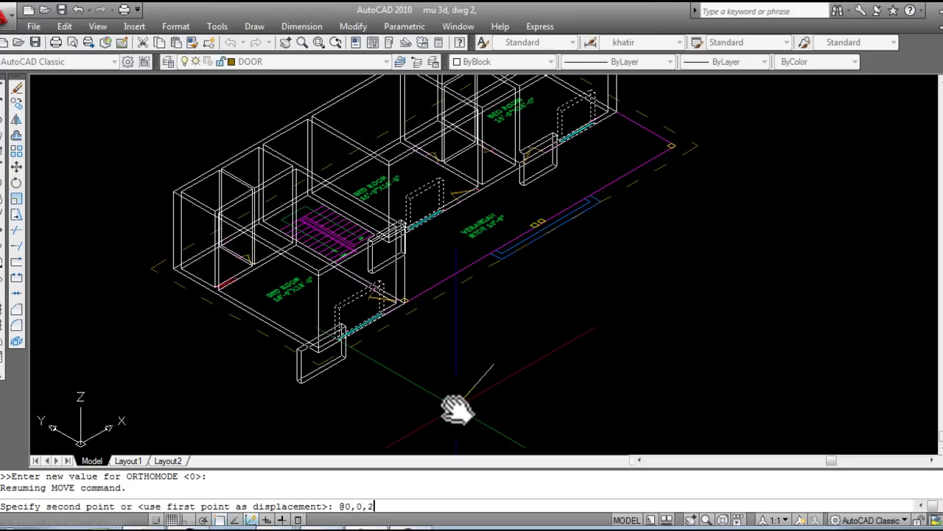
text(@0,0,2')
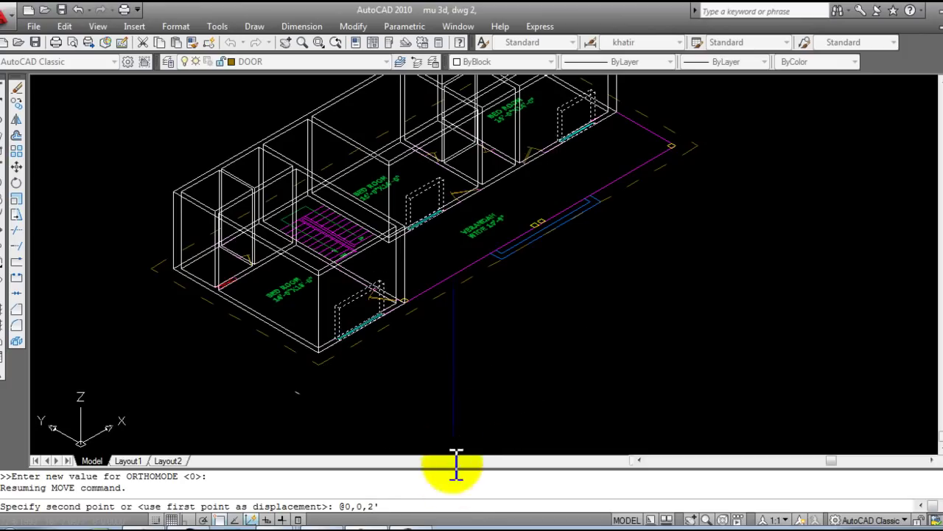
key(Return)
Step: Zoom in on a window strip to check the raised blocks
middle_drag(495, 309, 312, 362)
scroll(312, 362, up, 5)
scroll(191, 378, up, 2)
scroll(190, 378, up, 1)
scroll(216, 285, up, 1)
scroll(238, 312, up, 1)
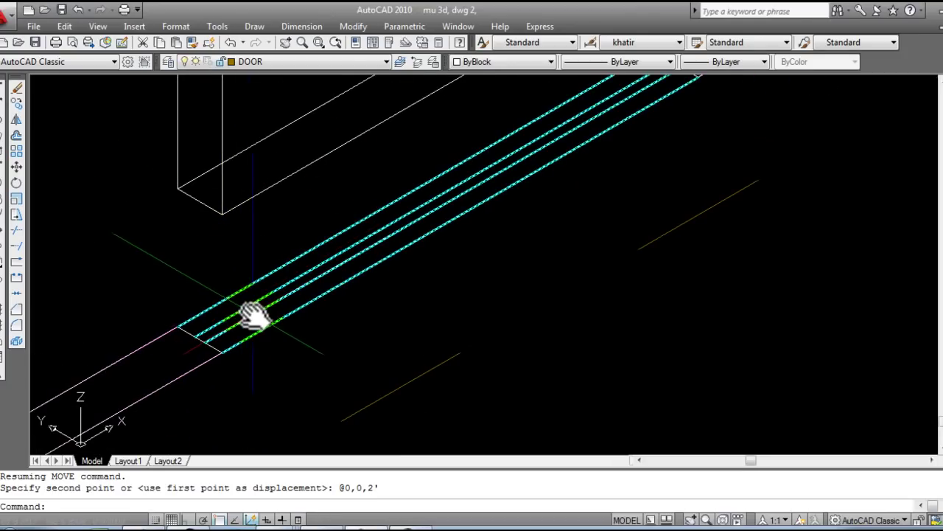
scroll(266, 313, down, 3)
scroll(289, 289, up, 3)
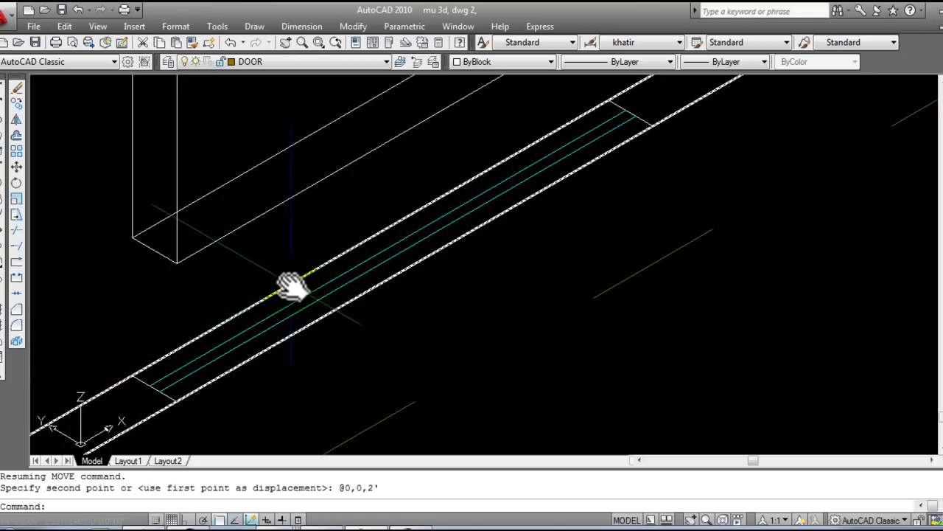
Step: Zoom out and pan to frame the verandah side of the shaded building
middle_drag(324, 342, 335, 300)
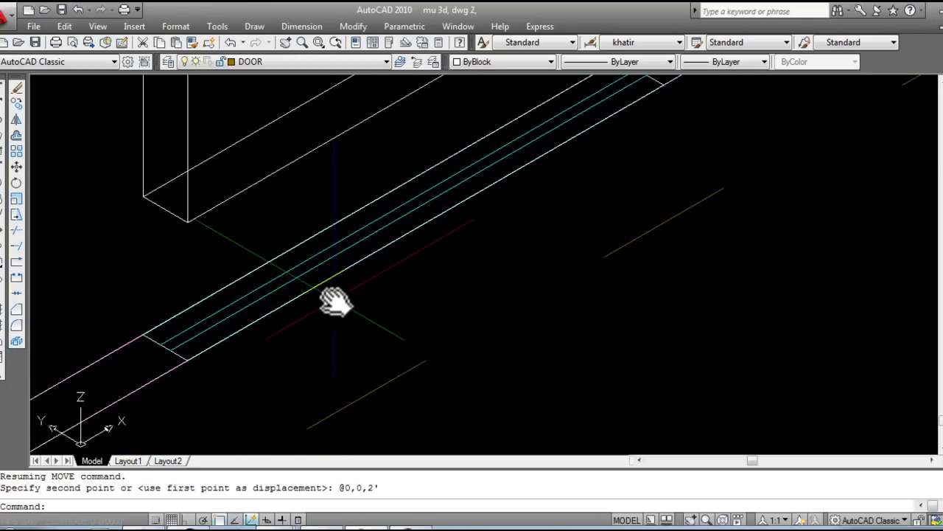
scroll(340, 297, down, 5)
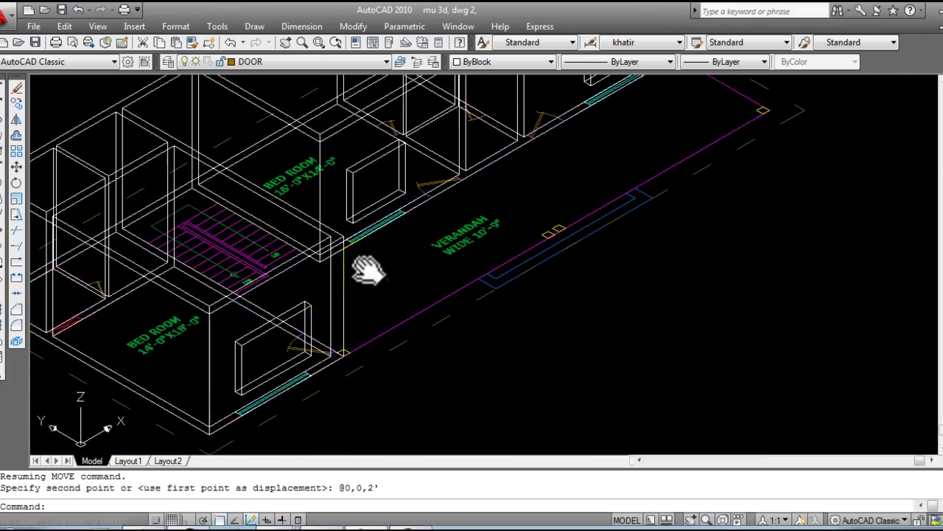
scroll(379, 266, down, 1)
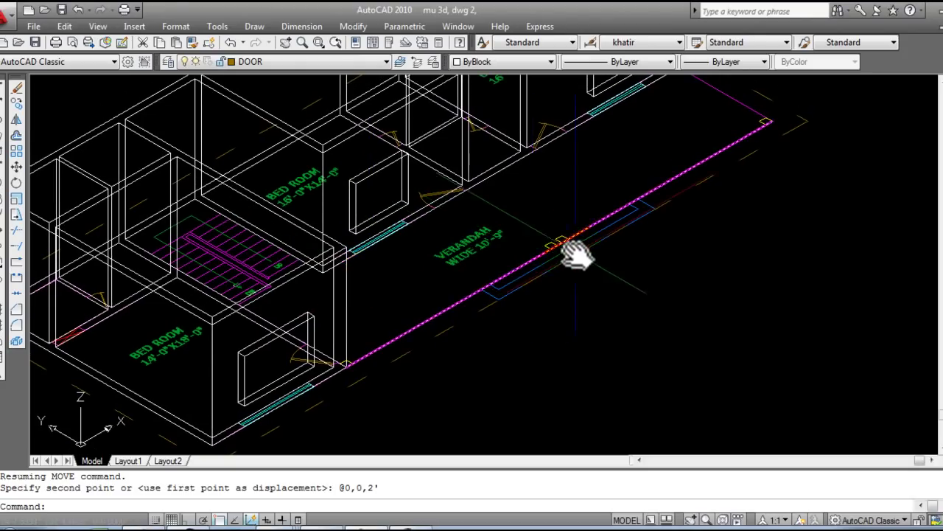
middle_drag(568, 252, 535, 266)
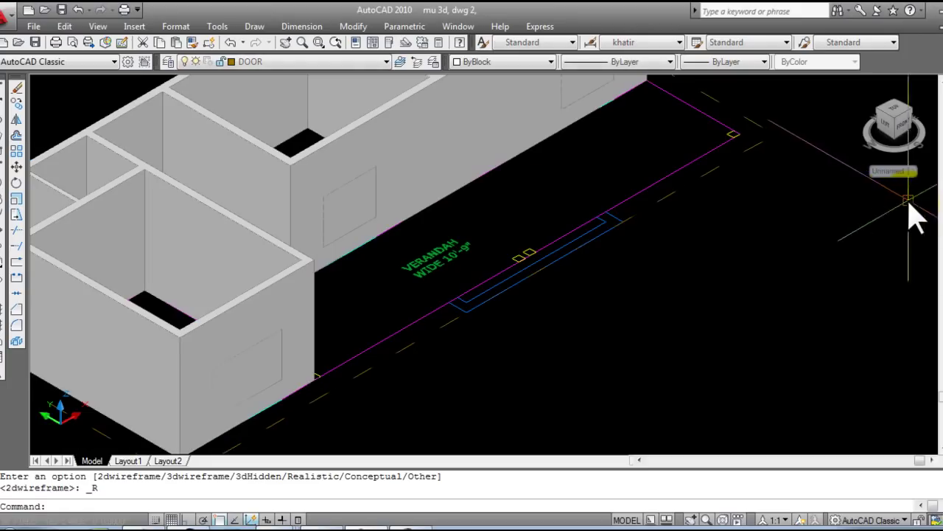
middle_drag(404, 291, 446, 262)
text(su)
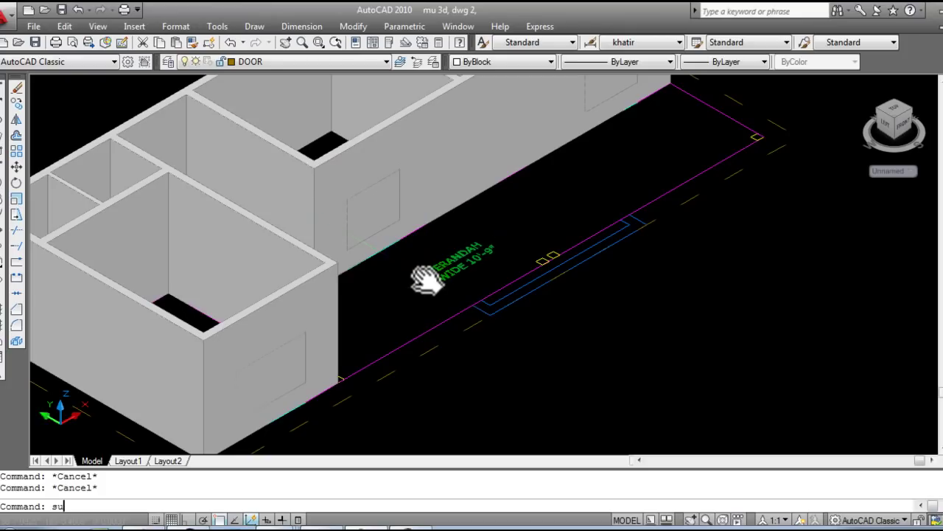
Step: Subtract the three raised window boxes from the building and inspect the new window holes
key(Return)
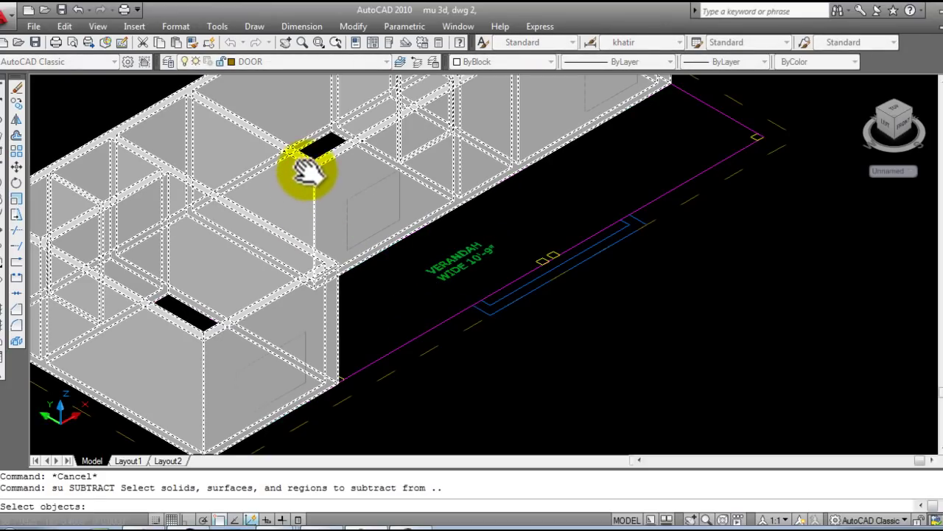
click(308, 171)
key(Return)
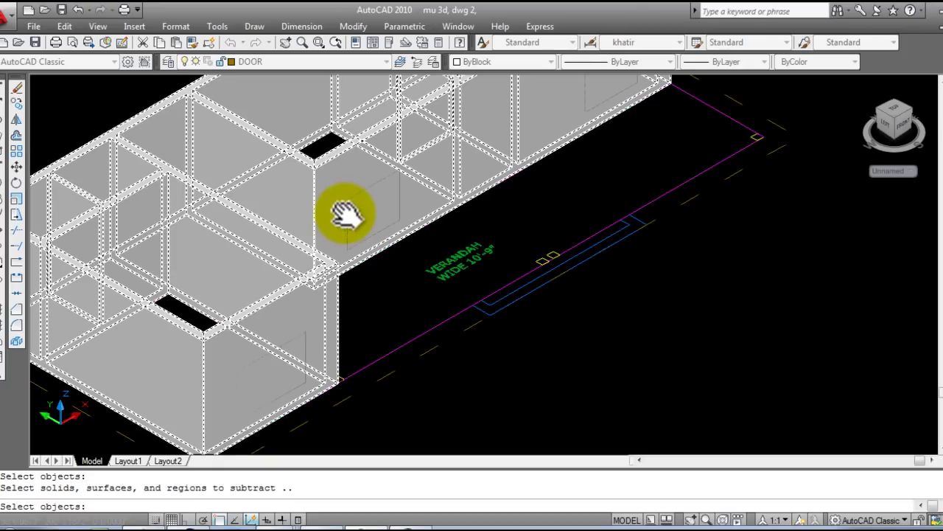
click(347, 203)
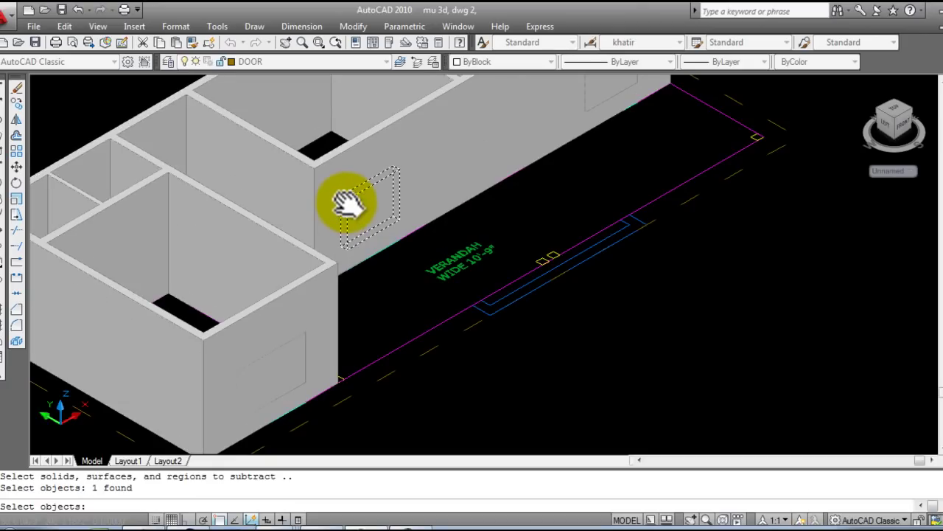
click(295, 339)
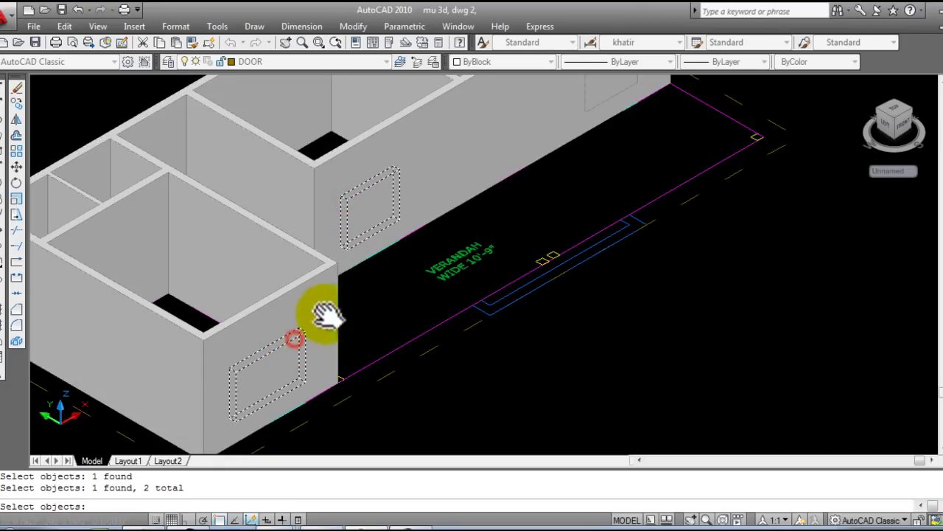
click(584, 92)
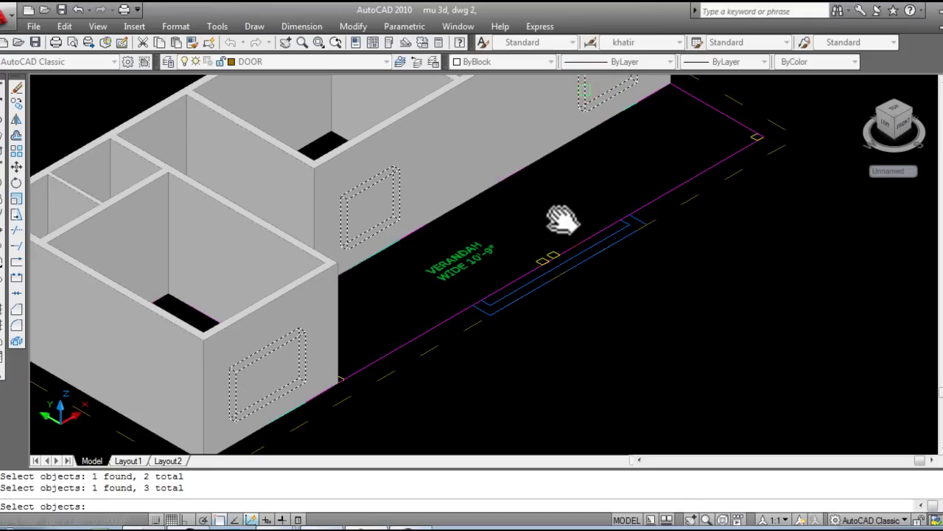
mouse_move(564, 217)
middle_down()
mouse_move(457, 280)
mouse_move(480, 270)
mouse_move(506, 236)
middle_up()
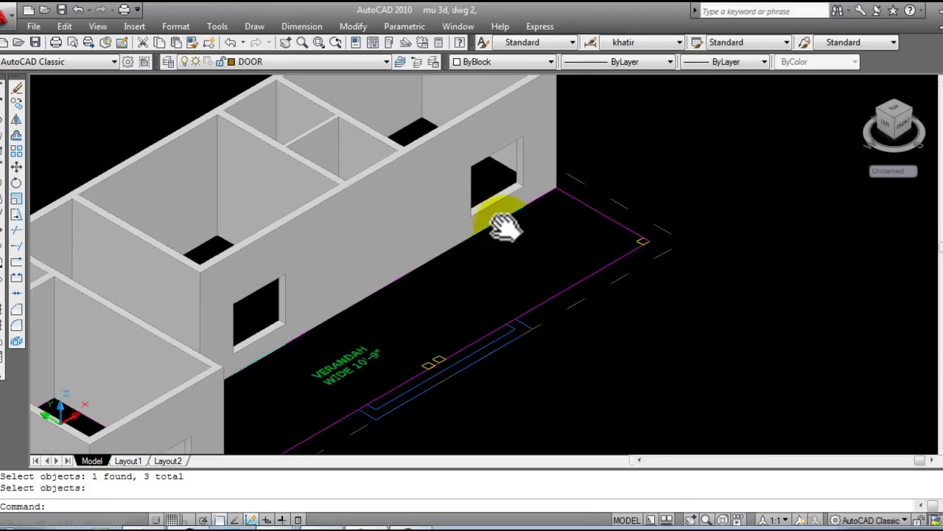
middle_drag(448, 260, 496, 205)
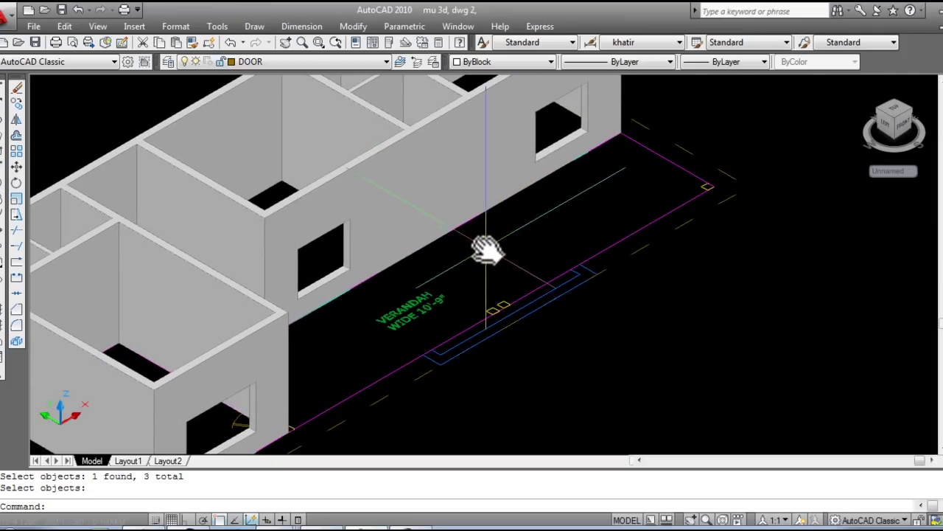
middle_drag(455, 249, 490, 213)
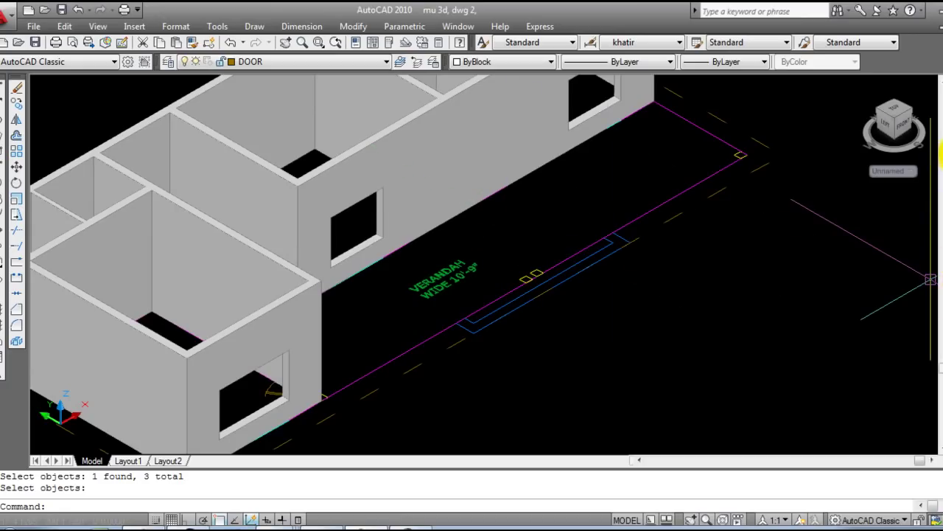
Step: Return the model to wireframe and zoom in on the verandah-side doorways
click(413, 303)
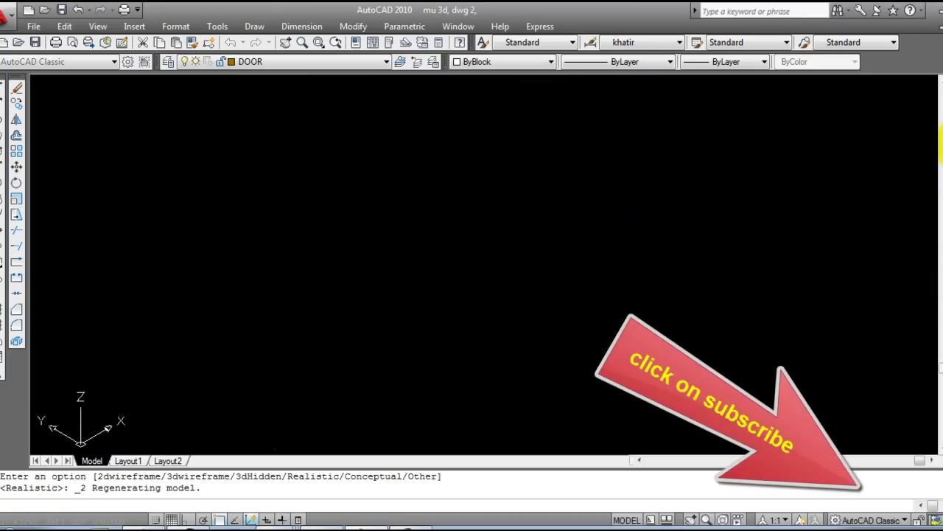
middle_drag(413, 302, 549, 169)
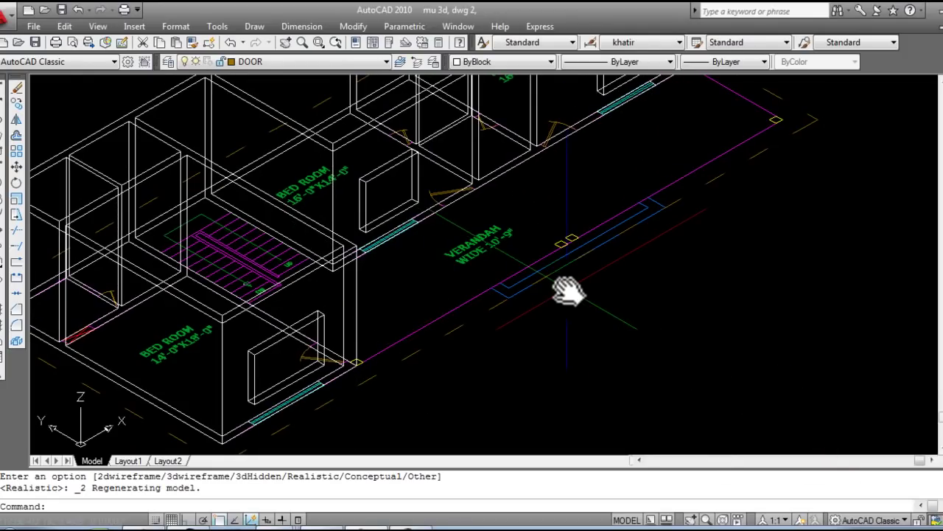
scroll(352, 372, up, 2)
scroll(305, 320, up, 2)
scroll(358, 288, up, 2)
text(rec)
key(Return)
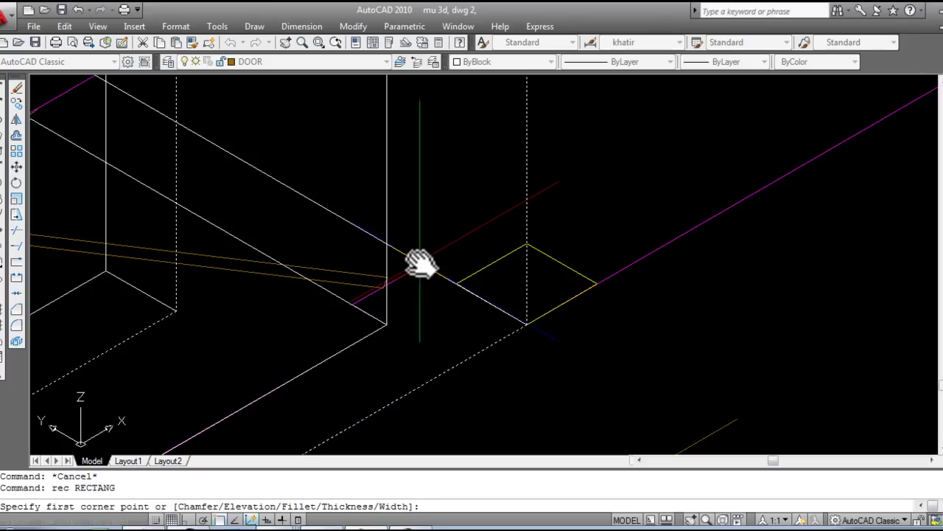
key(Escape)
scroll(358, 221, up, 2)
scroll(452, 221, up, 2)
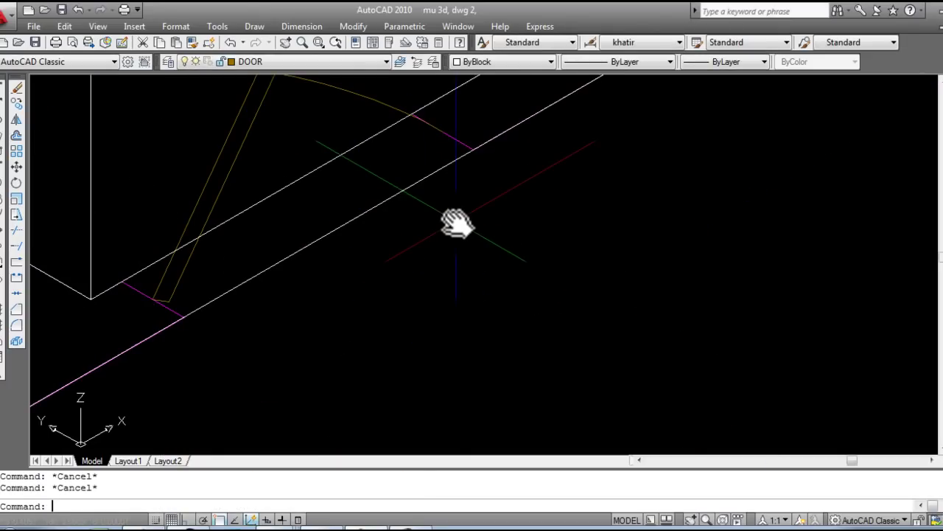
text(rec)
Step: Draw rectangles spanning the wall thickness at the first two door openings
key(Return)
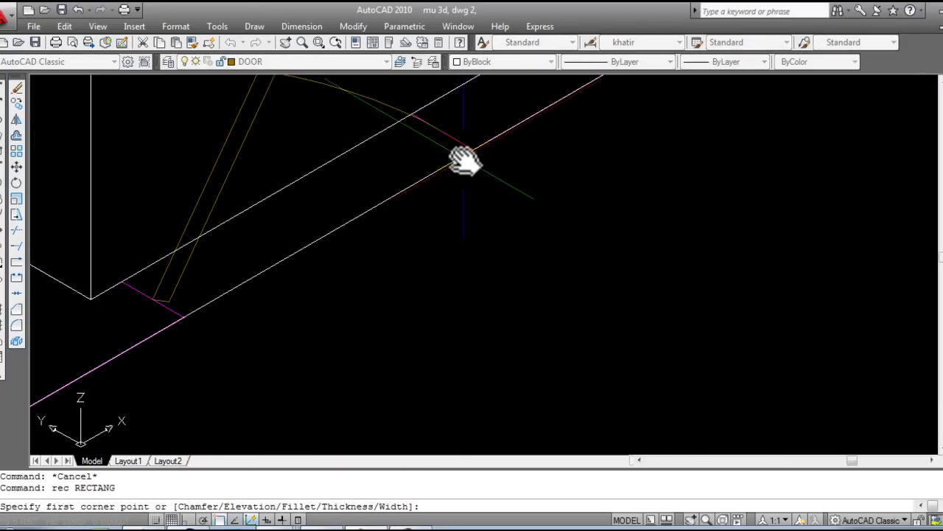
click(472, 149)
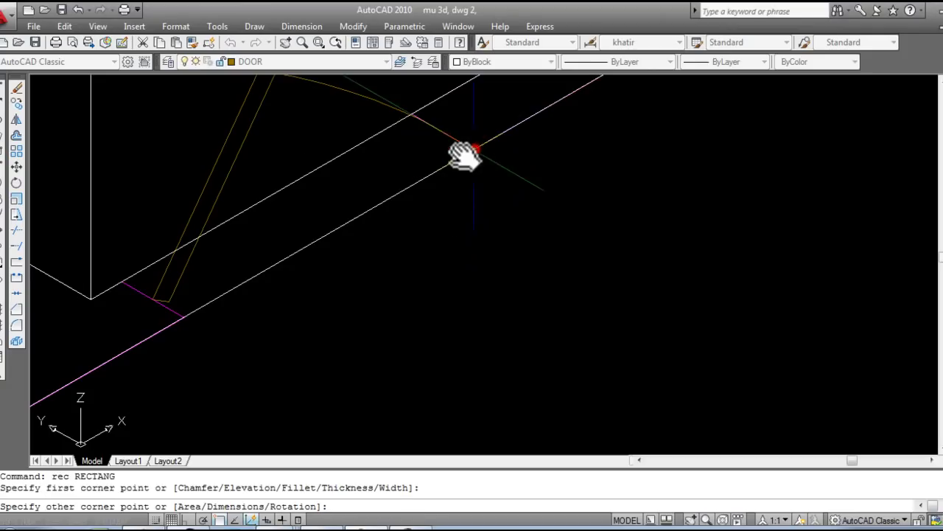
click(123, 281)
scroll(337, 307, down, 3)
scroll(394, 304, up, 3)
key(Return)
click(366, 293)
middle_drag(155, 325, 391, 200)
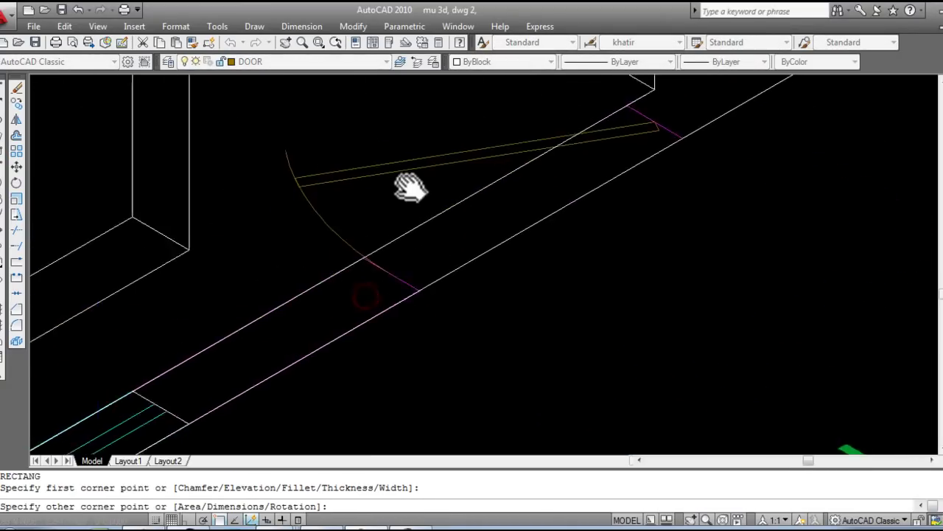
scroll(365, 258, down, 3)
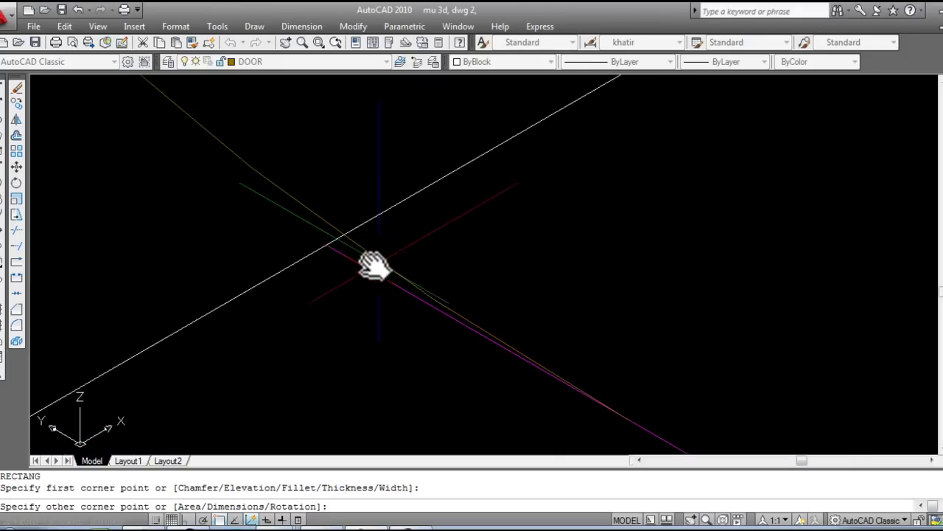
click(331, 250)
scroll(372, 294, up, 2)
scroll(376, 299, down, 4)
middle_drag(358, 301, 362, 265)
scroll(361, 295, up, 5)
scroll(259, 248, down, 3)
Step: Draw the third door rectangle across the wall and re-frame the bedroom and verandah
key(Return)
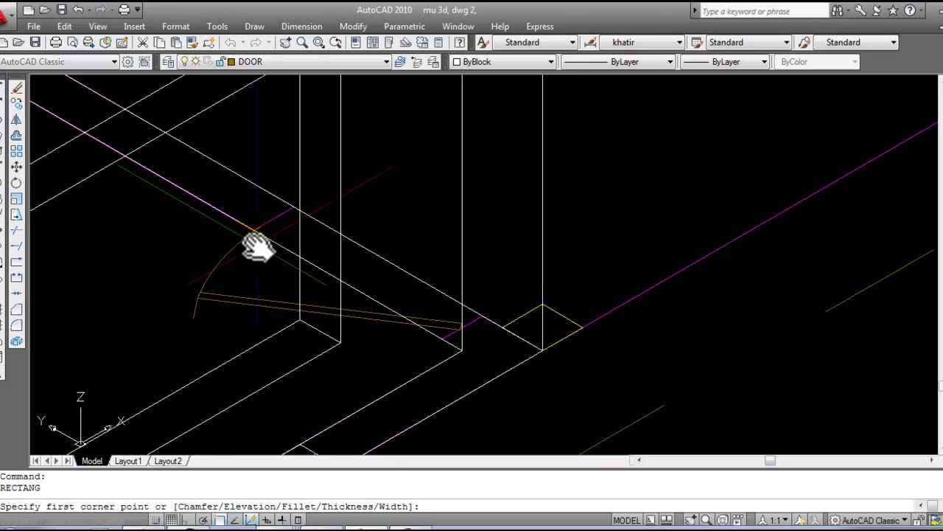
scroll(261, 226, up, 4)
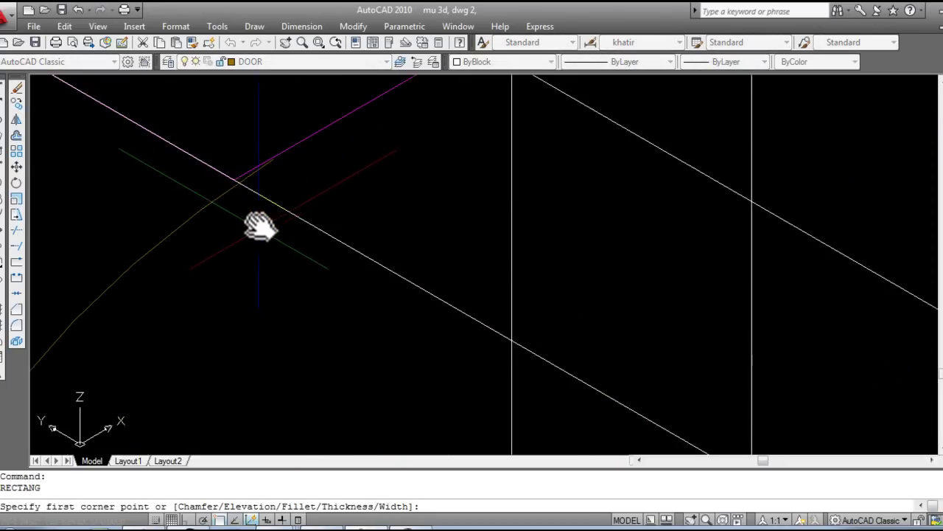
click(233, 179)
mouse_move(417, 257)
middle_down()
mouse_move(617, 295)
mouse_move(544, 305)
mouse_move(659, 325)
mouse_move(703, 280)
mouse_move(586, 259)
middle_up()
click(638, 288)
scroll(649, 354, down, 3)
scroll(656, 238, down, 3)
mouse_move(655, 238)
middle_down()
mouse_move(467, 270)
mouse_move(390, 236)
mouse_move(506, 173)
mouse_move(333, 228)
mouse_move(343, 216)
middle_up()
key(Escape)
text(ext)
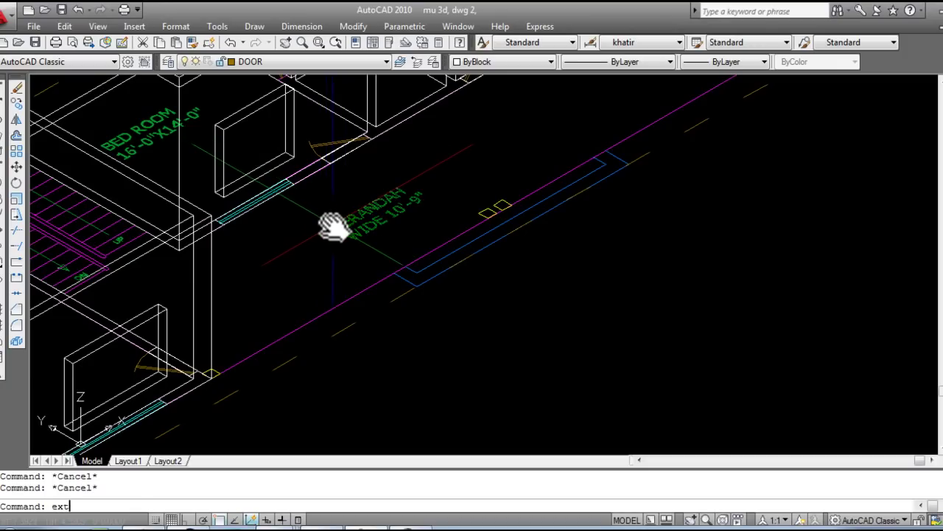
Step: Start EXTRUDE and select the first two door rectangles
key(Return)
scroll(221, 326, up, 3)
scroll(338, 275, up, 3)
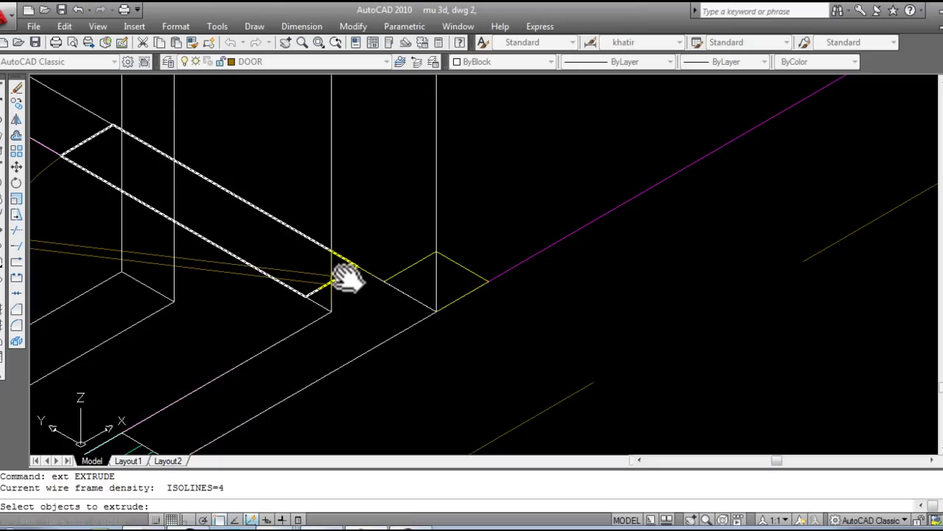
click(348, 278)
mouse_move(431, 211)
middle_down()
mouse_move(516, 137)
mouse_move(352, 380)
middle_up()
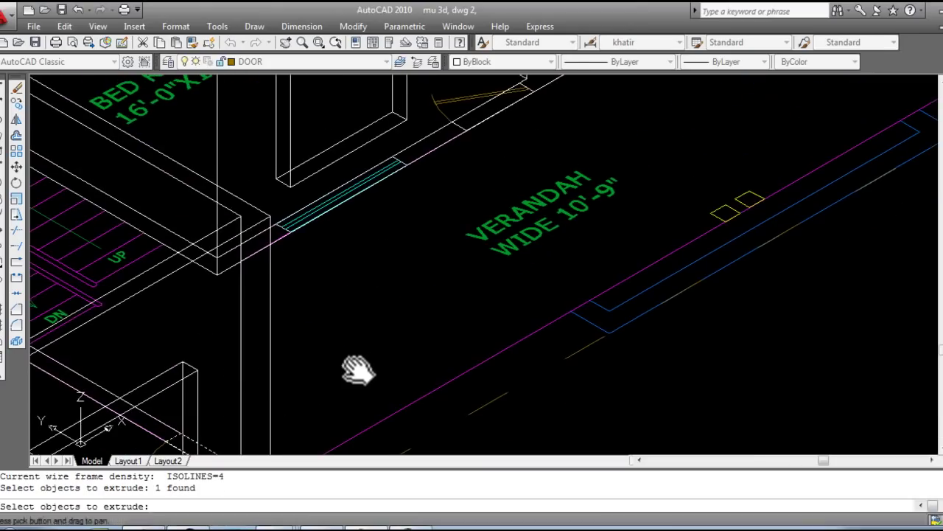
middle_drag(481, 109, 390, 194)
scroll(399, 186, up, 5)
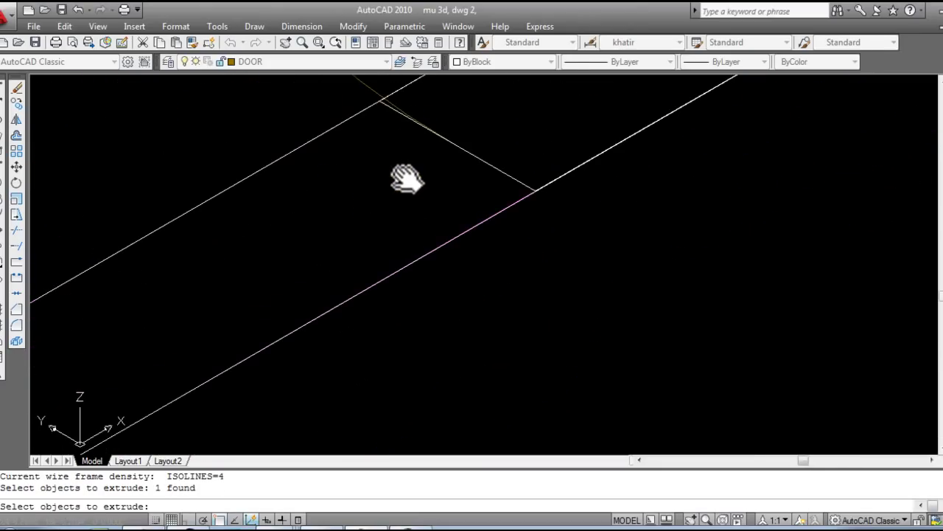
click(450, 146)
Step: Add the third door rectangle and extrude all three 7' tall
scroll(659, 185, down, 5)
scroll(280, 403, up, 2)
middle_drag(601, 216, 537, 253)
scroll(541, 246, up, 5)
click(541, 243)
scroll(528, 305, down, 5)
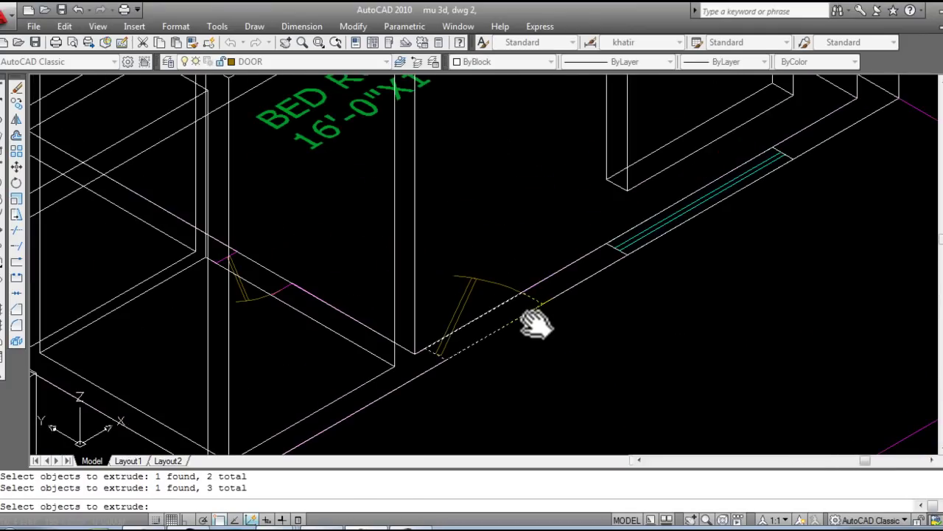
right_click(582, 345)
text(7')
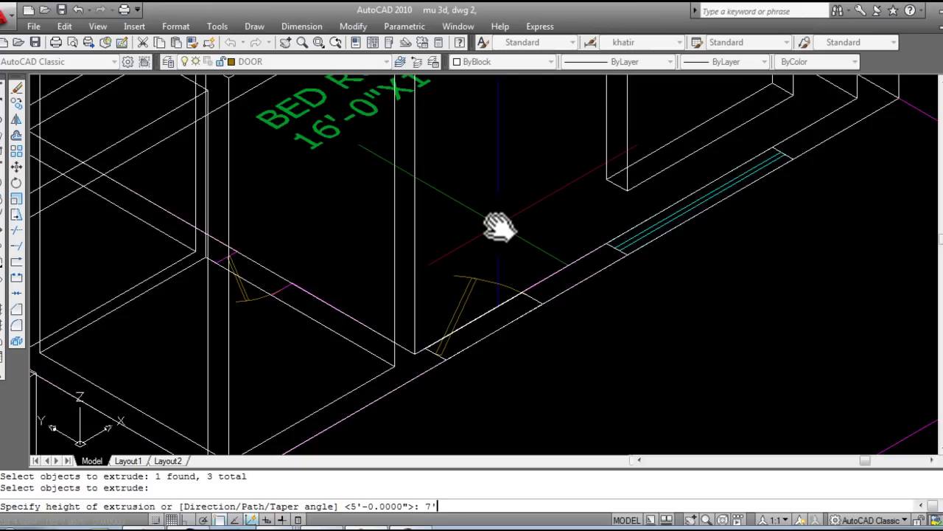
key(Return)
scroll(508, 236, down, 4)
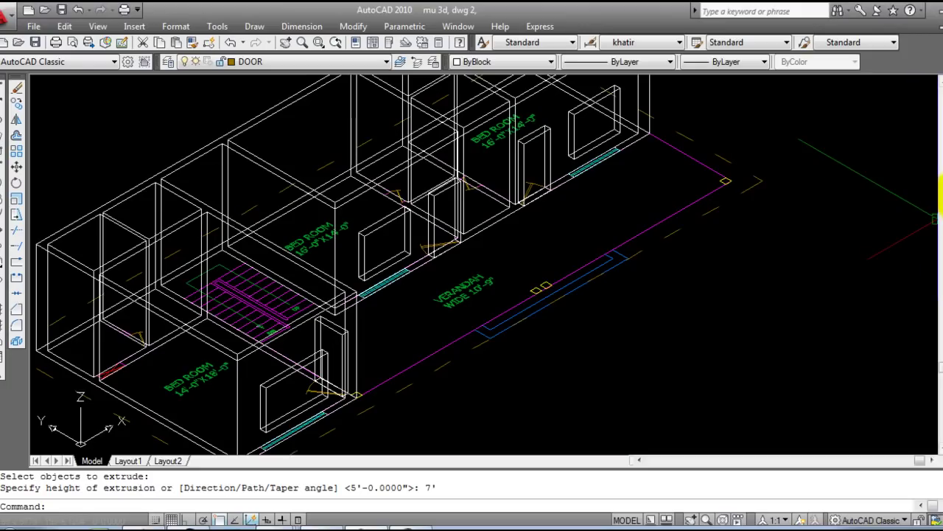
Step: Switch to the Realistic visual style and zoom to frame the house with its door blocks
click(457, 230)
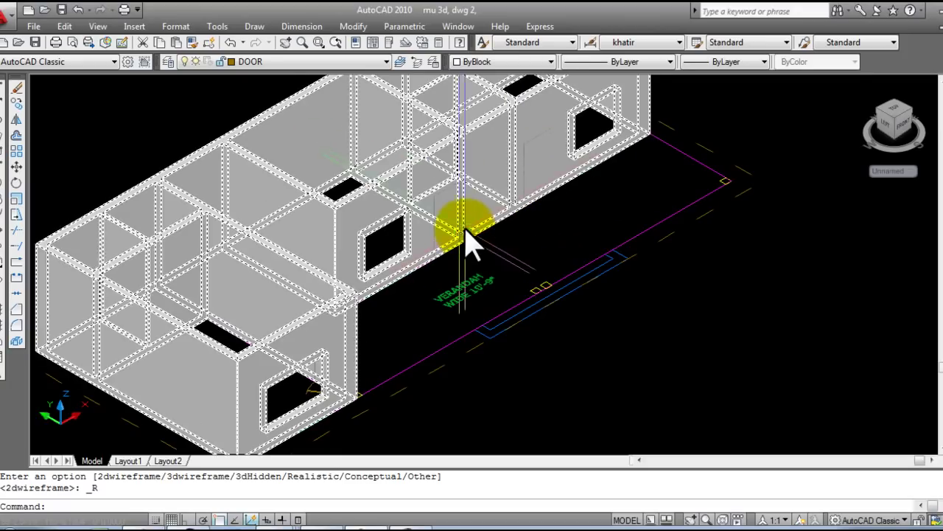
scroll(470, 213, up, 2)
scroll(417, 196, down, 1)
scroll(495, 228, down, 2)
scroll(531, 274, up, 1)
scroll(552, 221, up, 1)
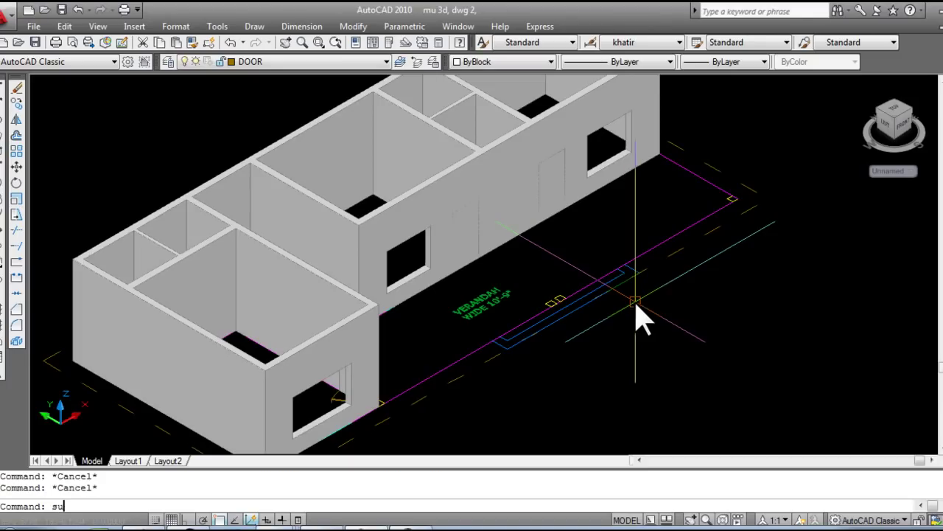
key(Return)
click(639, 154)
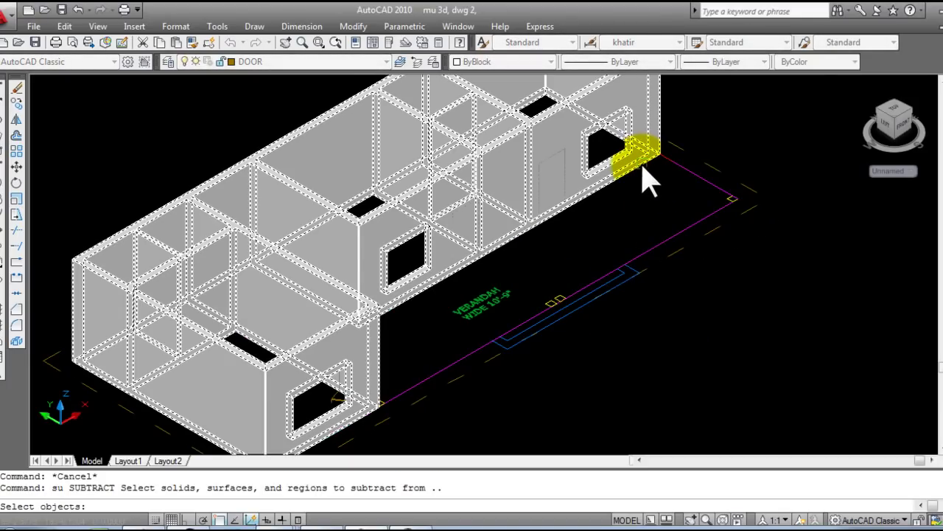
click(642, 167)
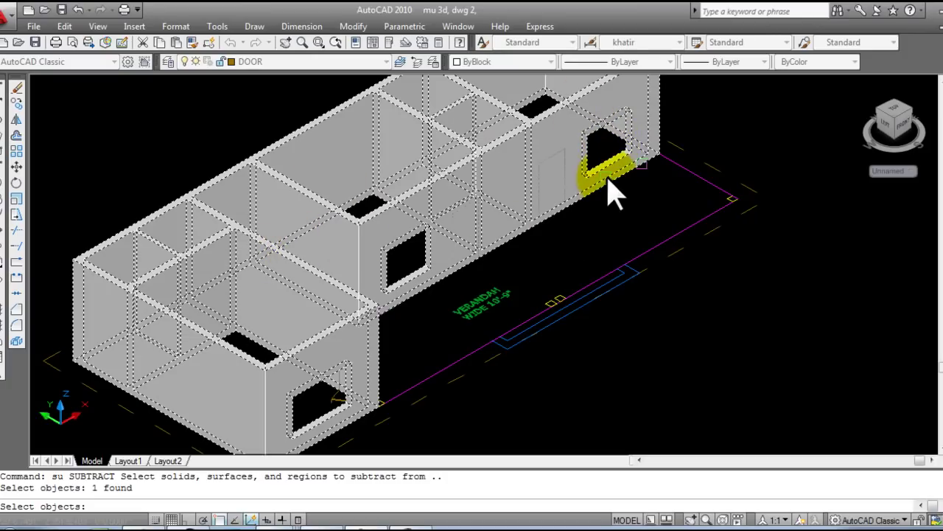
right_click(573, 190)
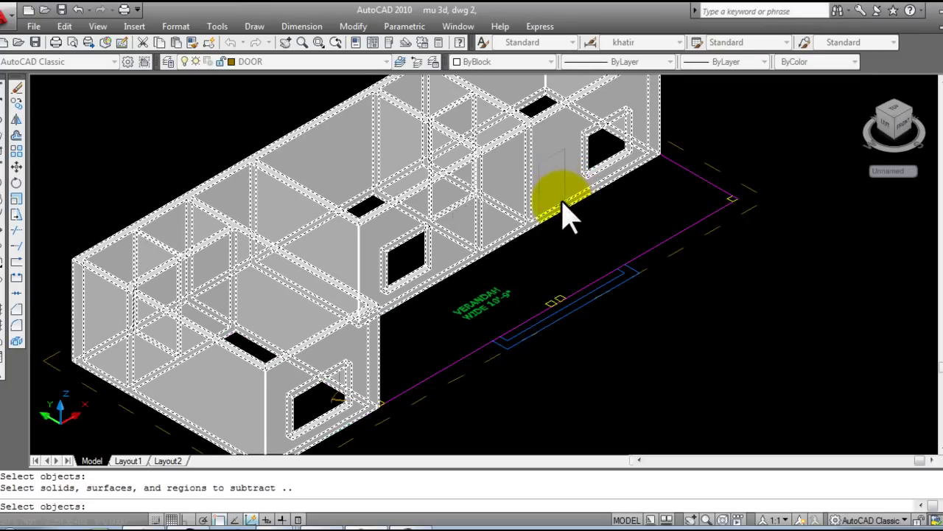
scroll(564, 185, up, 5)
scroll(565, 185, up, 3)
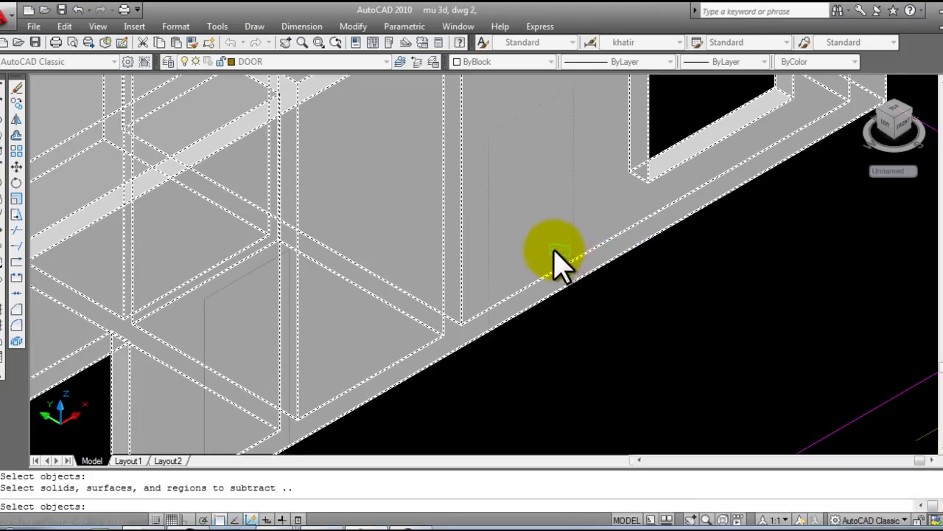
click(488, 255)
middle_drag(343, 379, 544, 195)
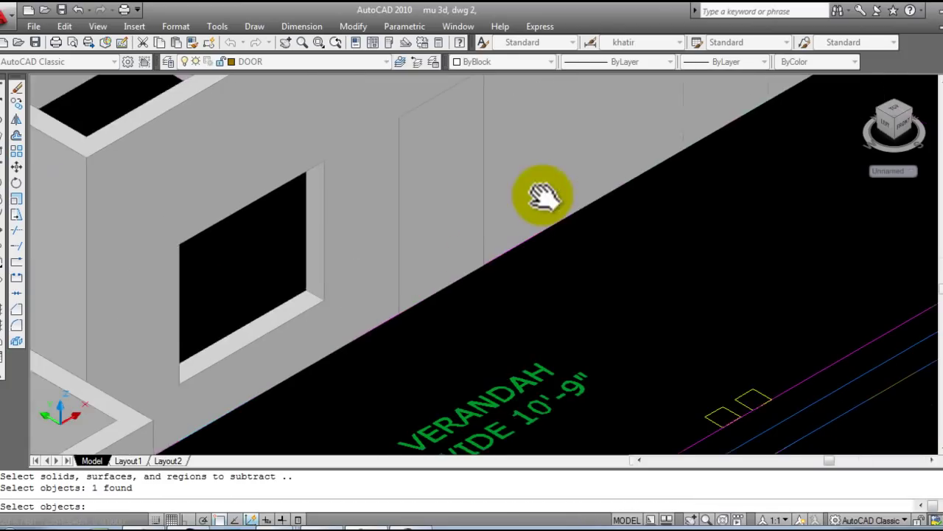
click(404, 270)
scroll(406, 270, down, 3)
scroll(457, 258, down, 2)
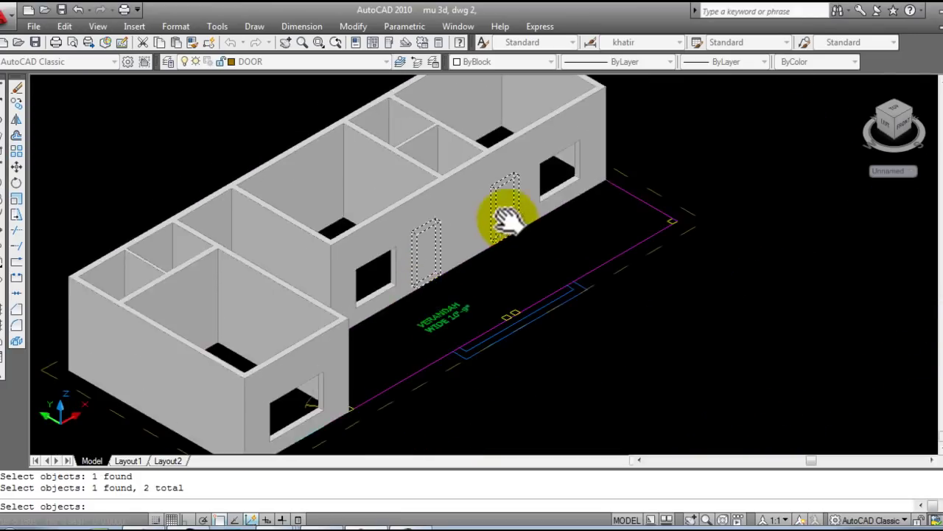
scroll(423, 302, up, 3)
scroll(421, 276, up, 3)
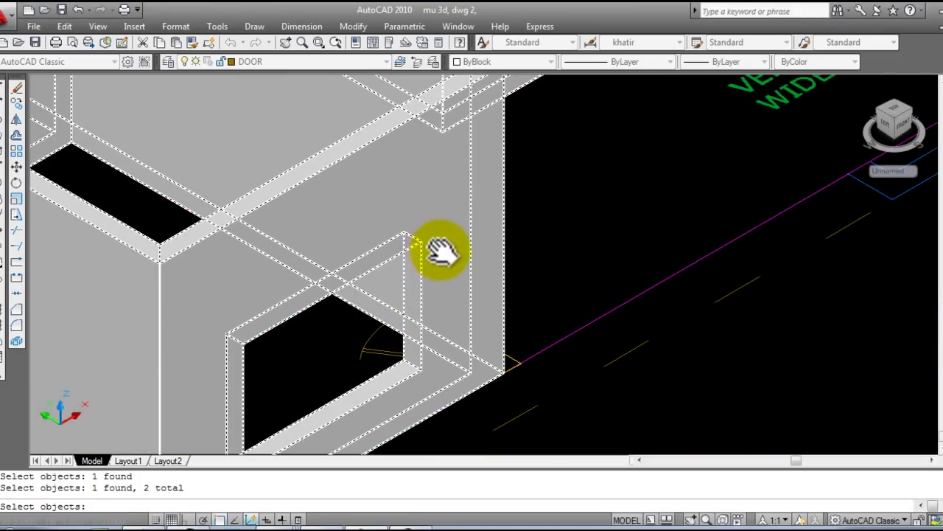
scroll(443, 312, down, 3)
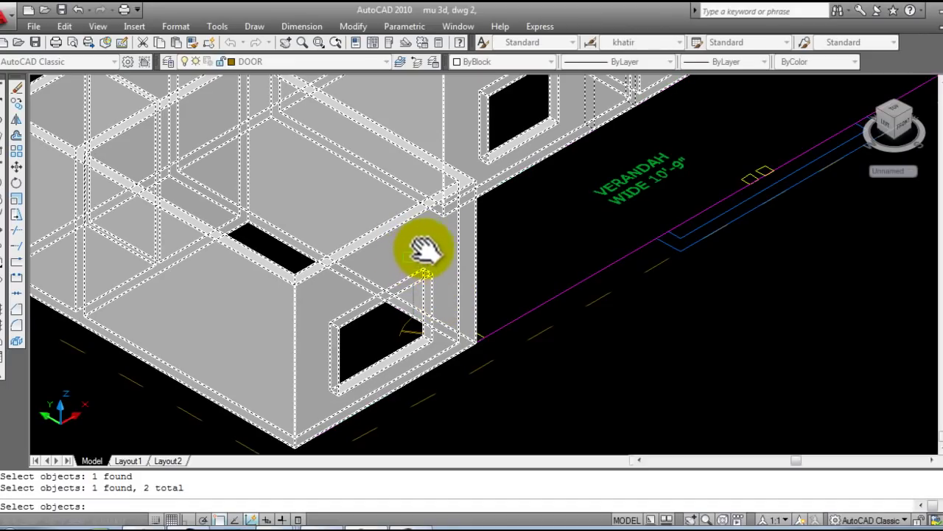
key(Escape)
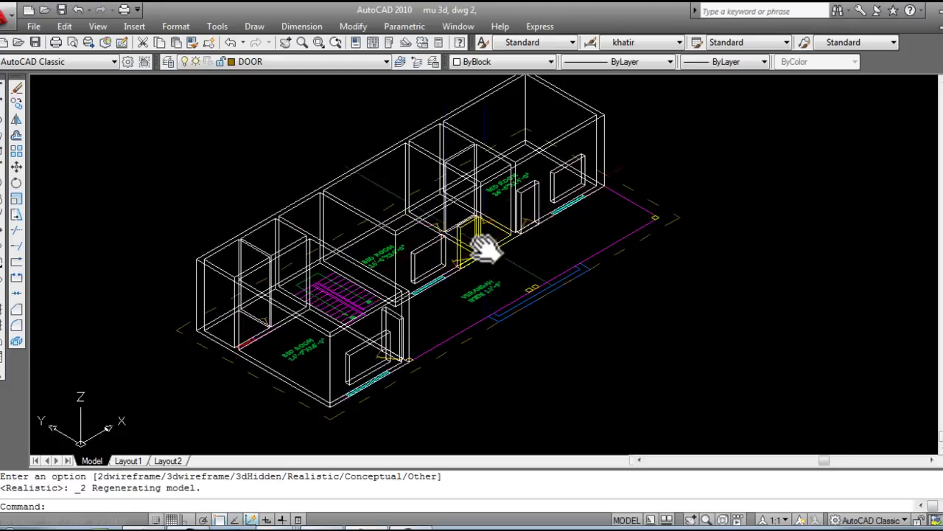
Step: Start SUBTRACT and choose the house walls as the solid to cut
middle_drag(484, 249, 453, 259)
key(Escape)
key(Escape)
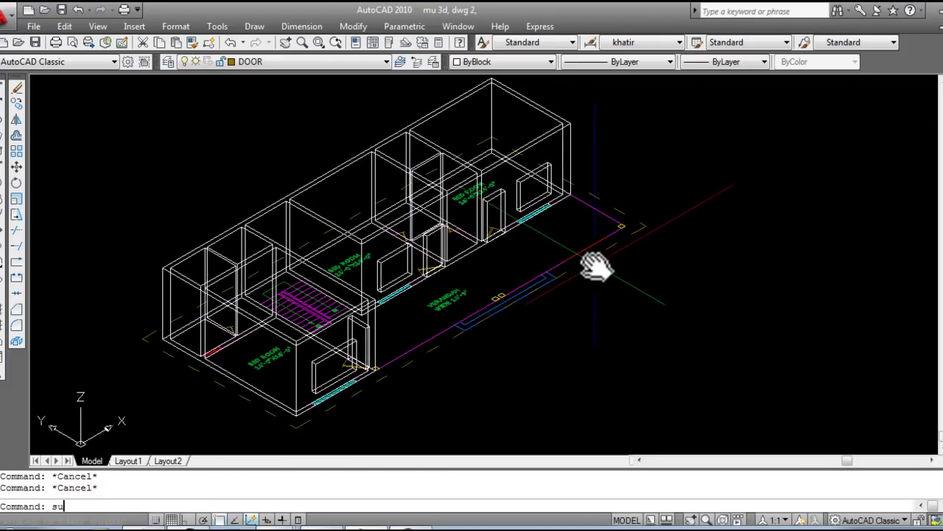
key(Return)
click(568, 146)
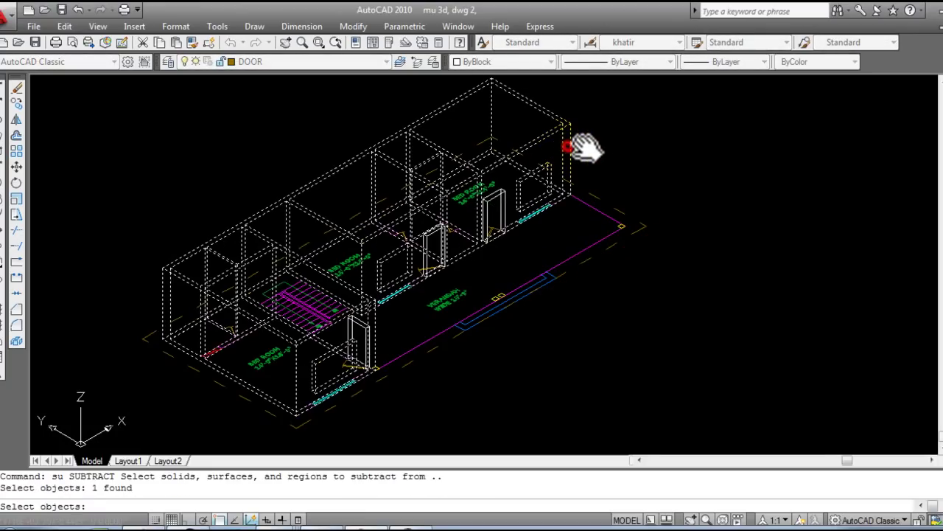
right_click(606, 151)
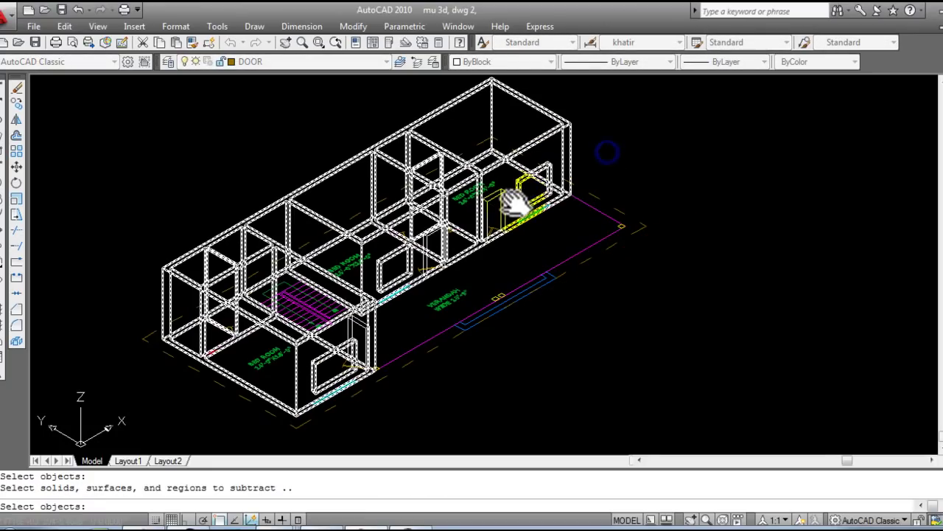
Step: Pick the three 7' door solids and finish, cutting the doorways through the walls
scroll(525, 200, up, 3)
scroll(516, 200, up, 3)
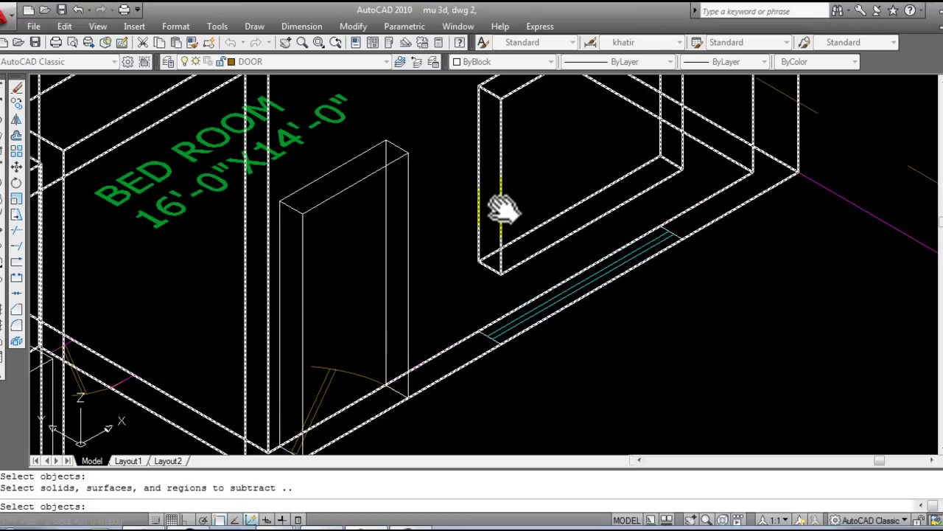
scroll(505, 211, down, 1)
scroll(505, 212, down, 1)
scroll(505, 212, down, 1)
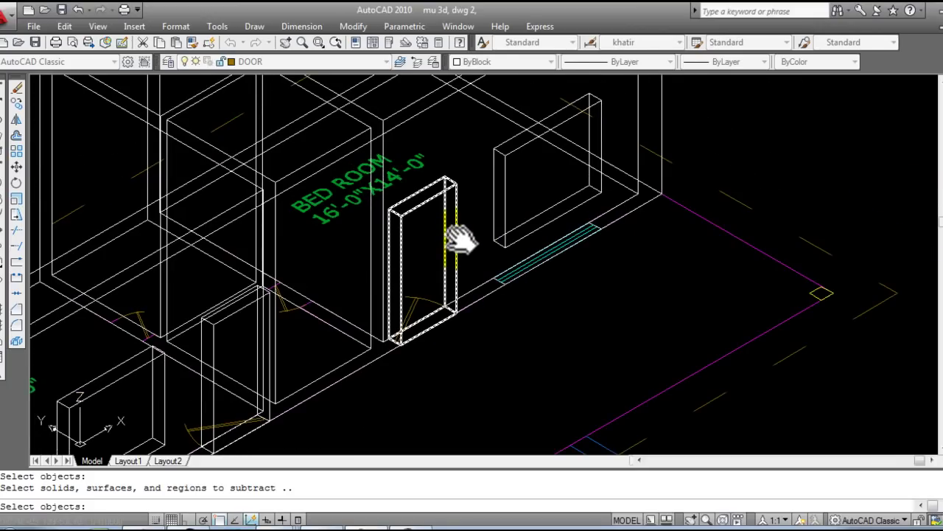
middle_drag(461, 237, 542, 206)
click(519, 194)
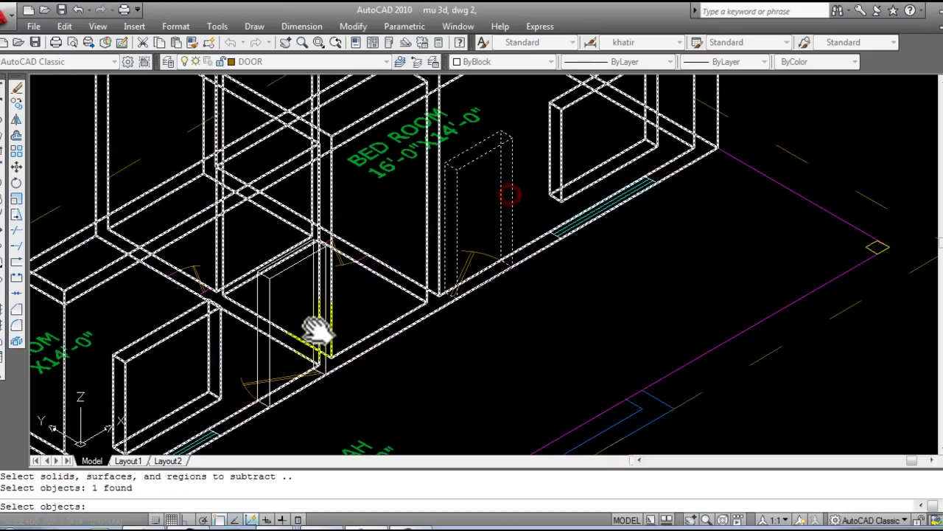
click(268, 297)
scroll(327, 303, down, 5)
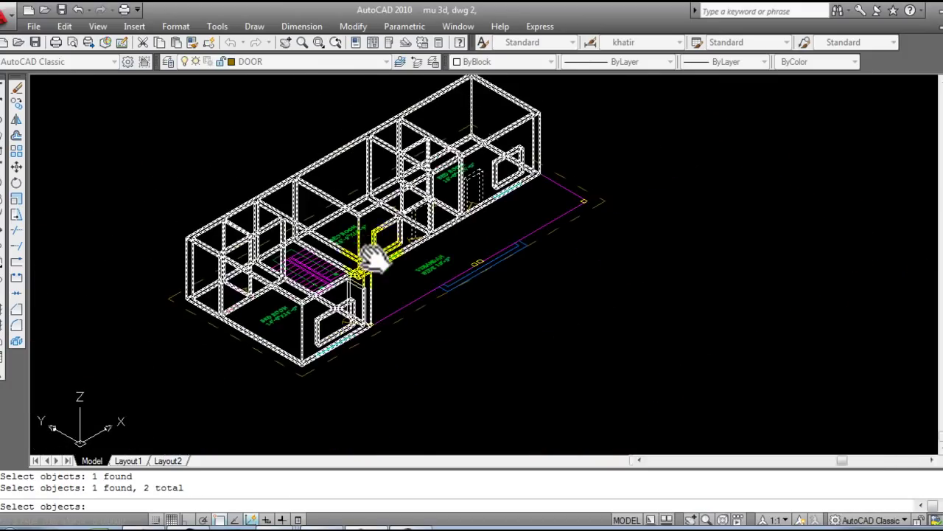
scroll(371, 258, up, 4)
scroll(319, 341, up, 1)
click(315, 359)
middle_drag(443, 320, 558, 109)
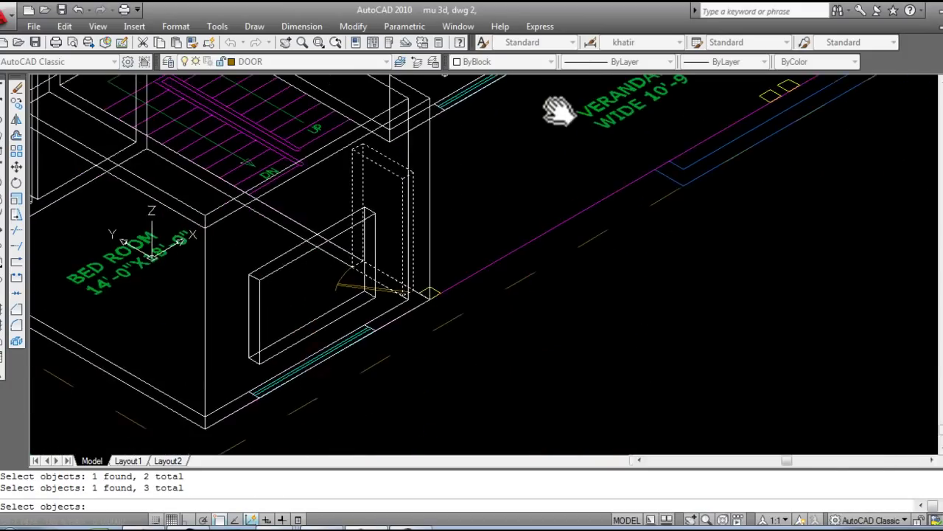
right_click(481, 173)
scroll(552, 195, down, 3)
scroll(485, 298, up, 1)
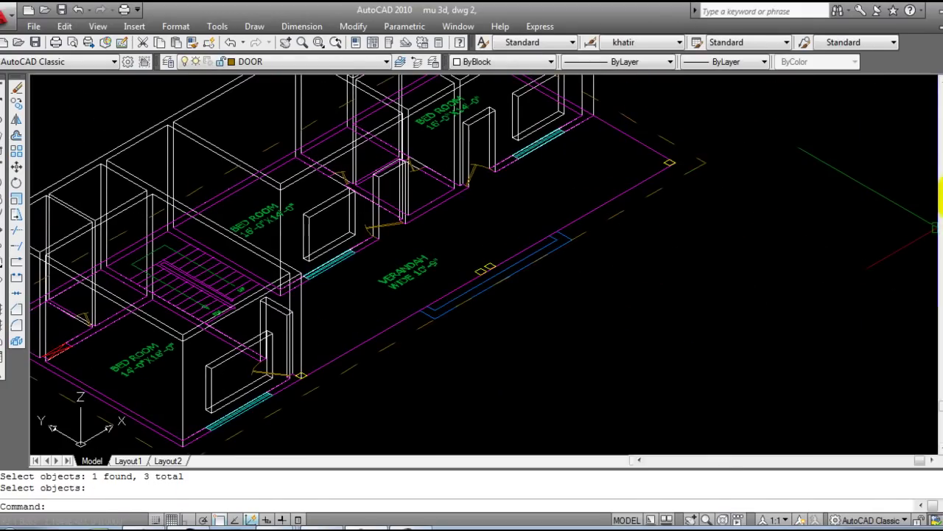
Step: Shade the house in Realistic style and orbit to face its front wall and stairs
click(942, 193)
mouse_move(512, 263)
middle_down()
mouse_move(534, 298)
mouse_move(565, 278)
mouse_move(531, 271)
middle_up()
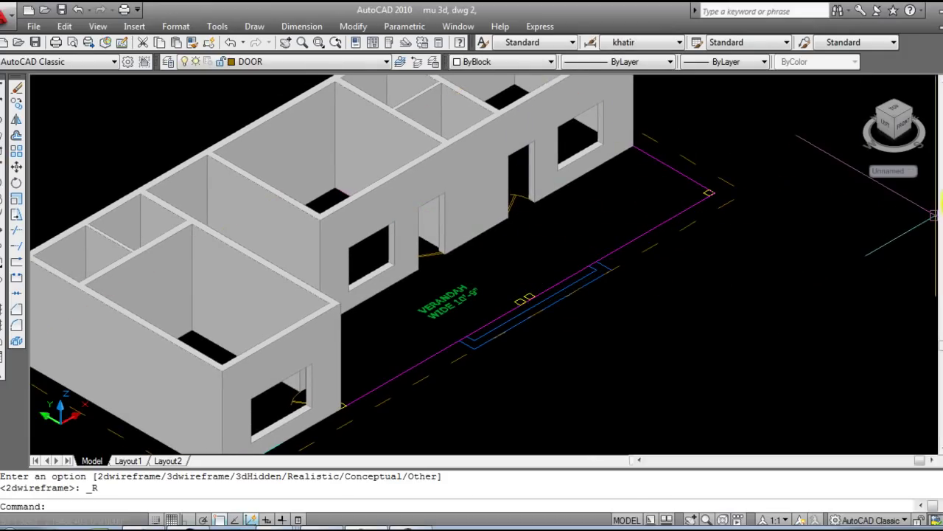
shift+middle_drag(531, 269, 531, 270)
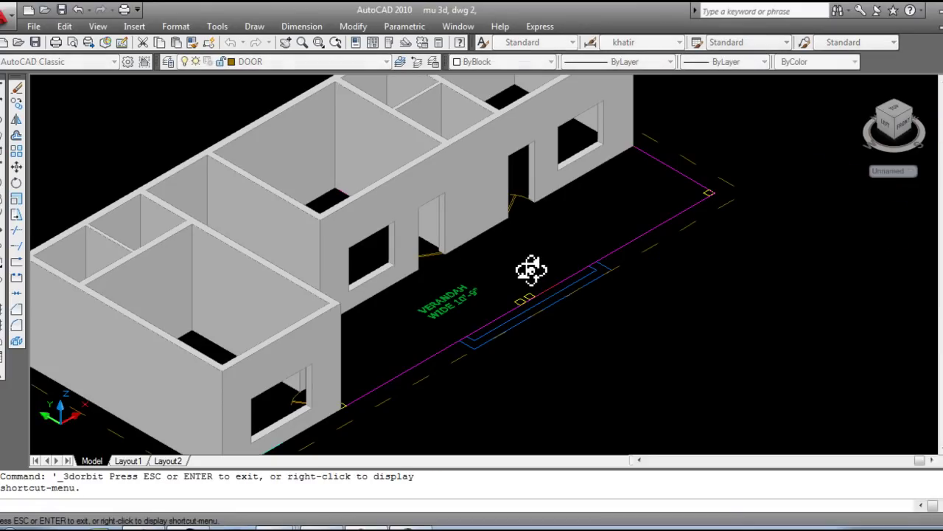
mouse_move(471, 279)
shift+middle_down()
mouse_move(423, 288)
mouse_move(412, 276)
mouse_move(519, 236)
mouse_move(467, 308)
mouse_move(437, 278)
mouse_move(238, 301)
mouse_move(230, 280)
mouse_move(432, 249)
mouse_move(449, 200)
mouse_move(491, 157)
mouse_move(428, 278)
mouse_move(516, 334)
mouse_move(438, 254)
mouse_move(461, 288)
mouse_move(418, 272)
mouse_move(506, 295)
mouse_move(449, 265)
mouse_move(443, 249)
mouse_move(432, 283)
mouse_move(547, 266)
shift+middle_up()
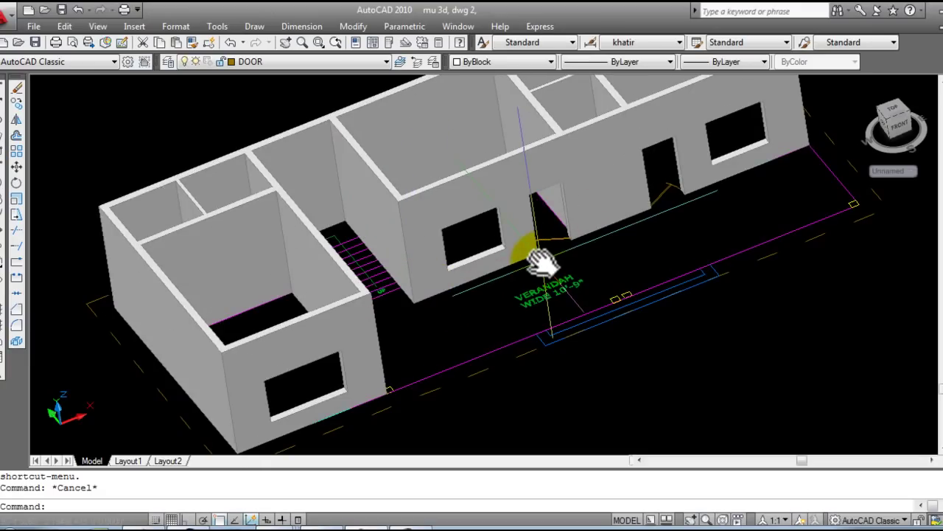
Step: Zoom in and out, then shift the view upward to frame the whole house
scroll(385, 257, up, 5)
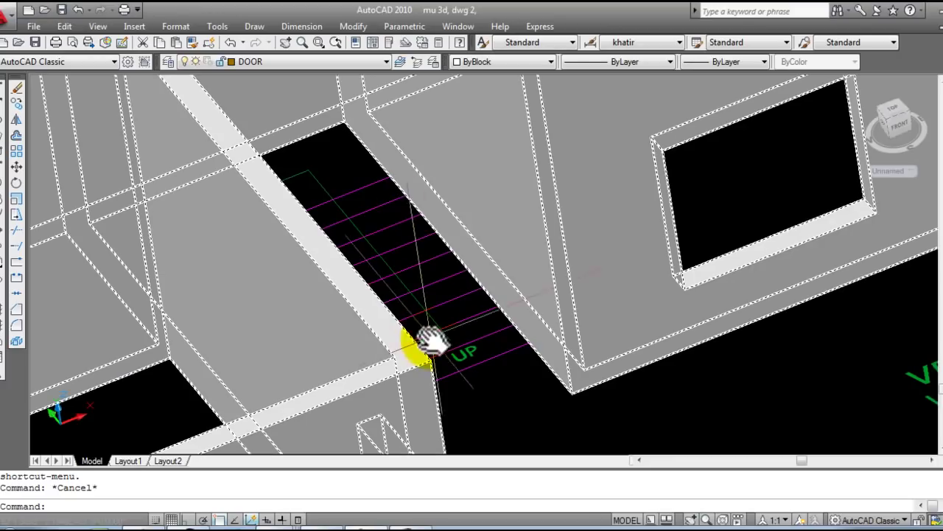
scroll(432, 308, down, 5)
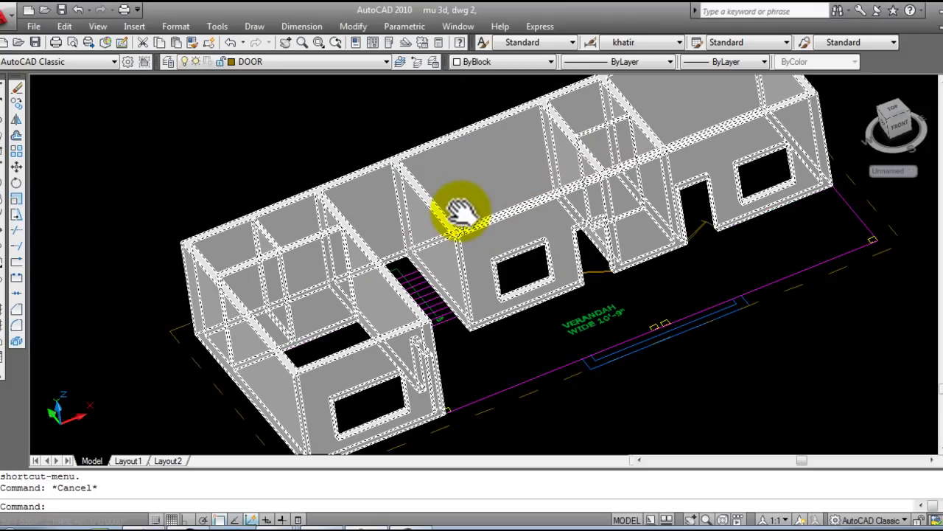
scroll(670, 331, up, 2)
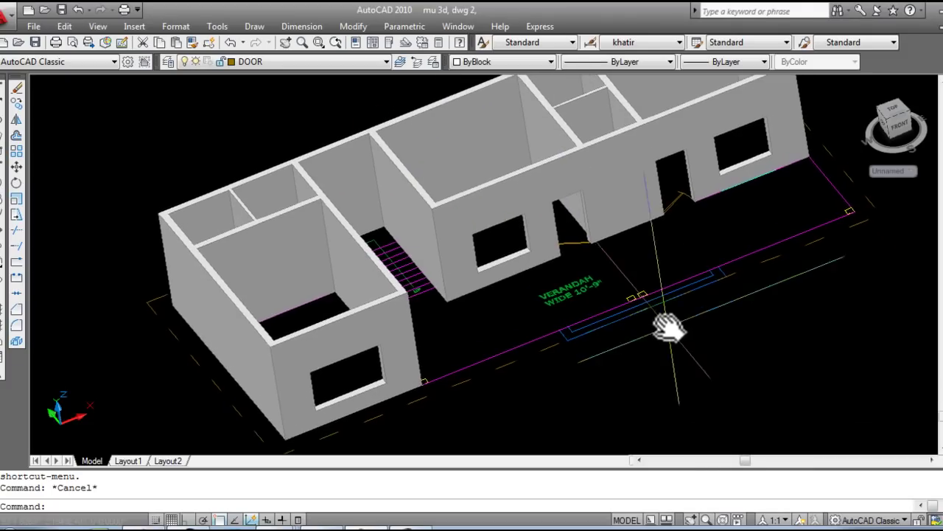
scroll(658, 311, up, 3)
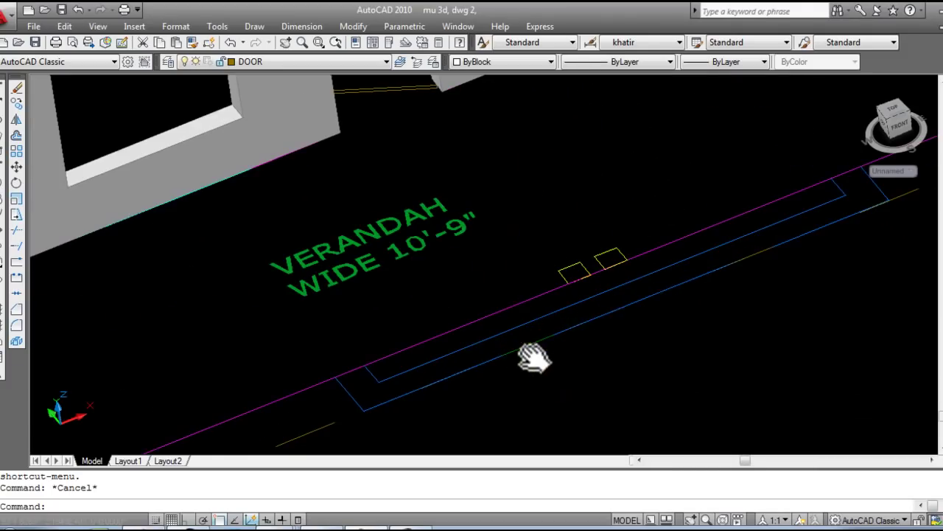
scroll(532, 358, down, 4)
middle_drag(506, 358, 492, 316)
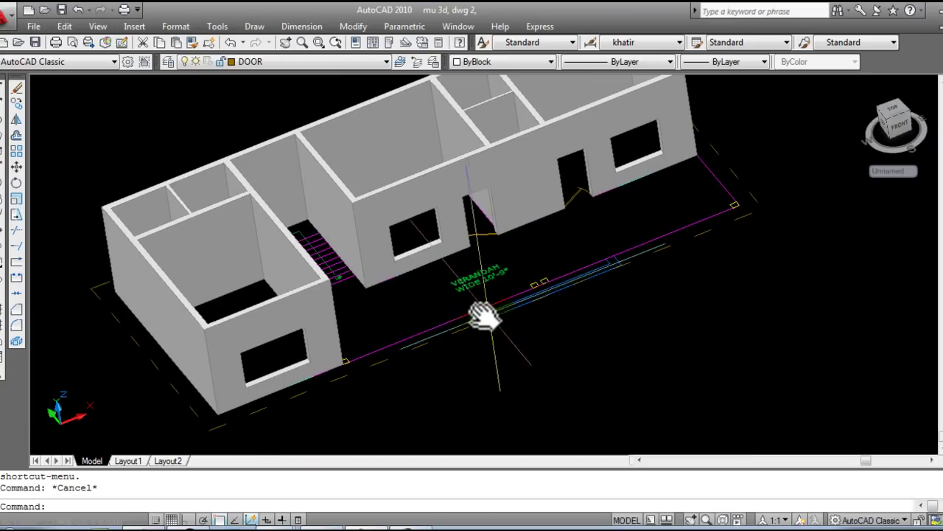